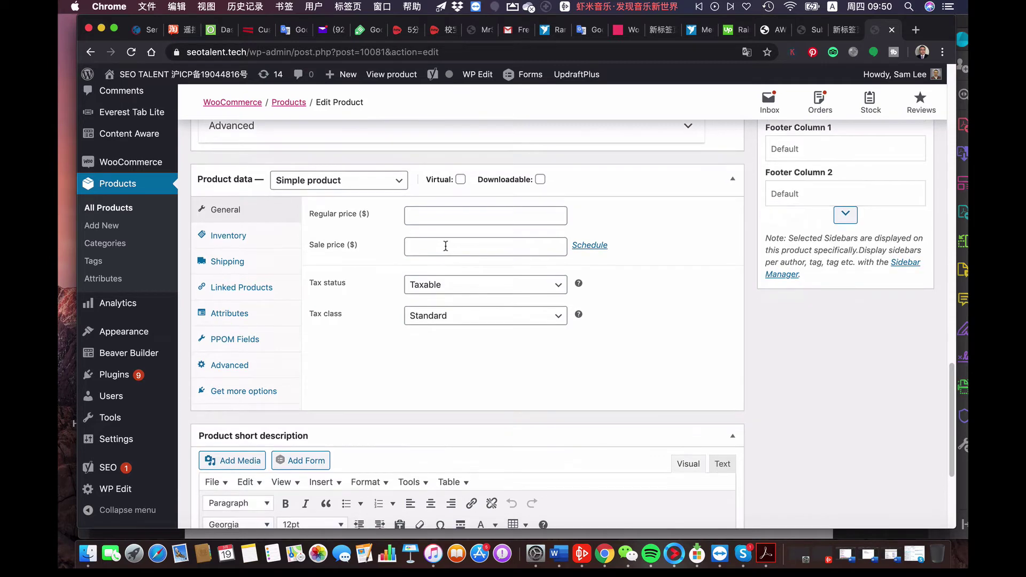
scroll(446, 246, down, 3)
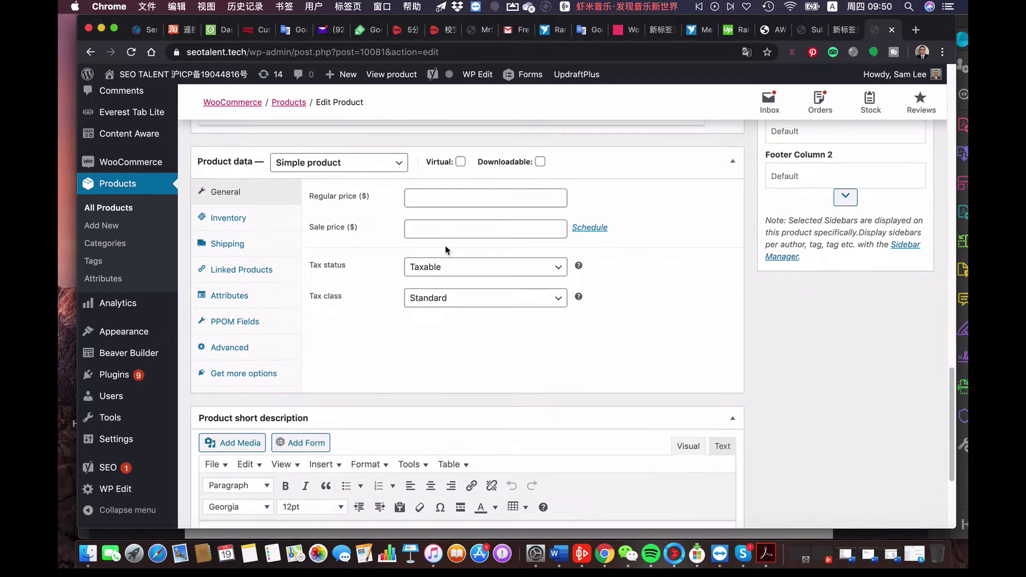
scroll(445, 248, down, 10)
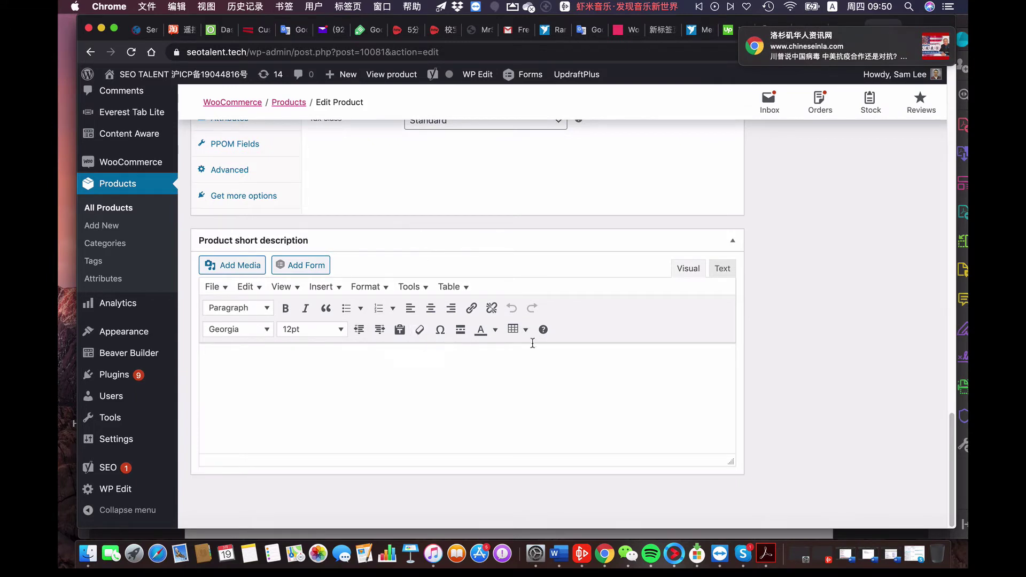
scroll(533, 341, up, 1)
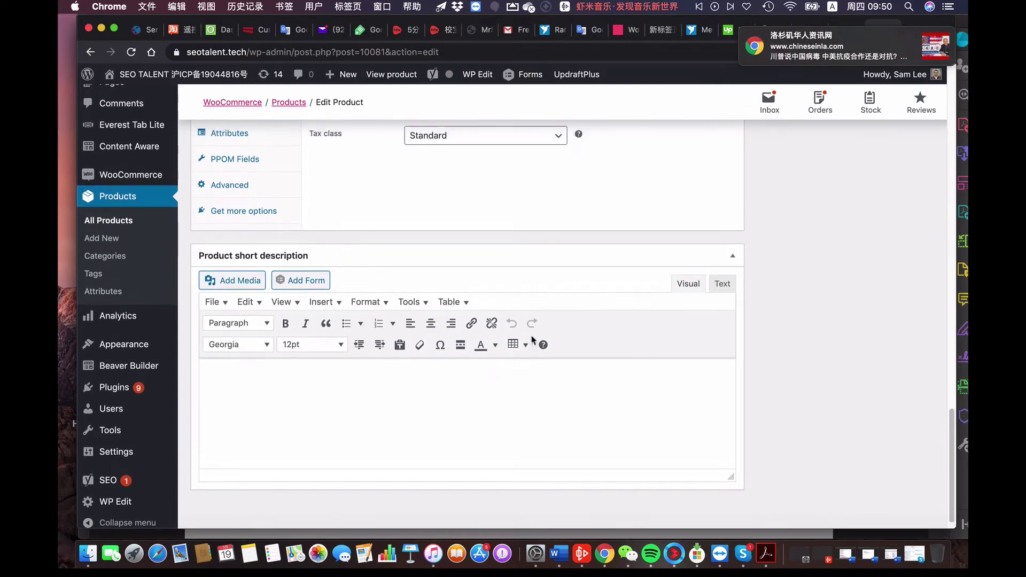
scroll(532, 338, up, 1)
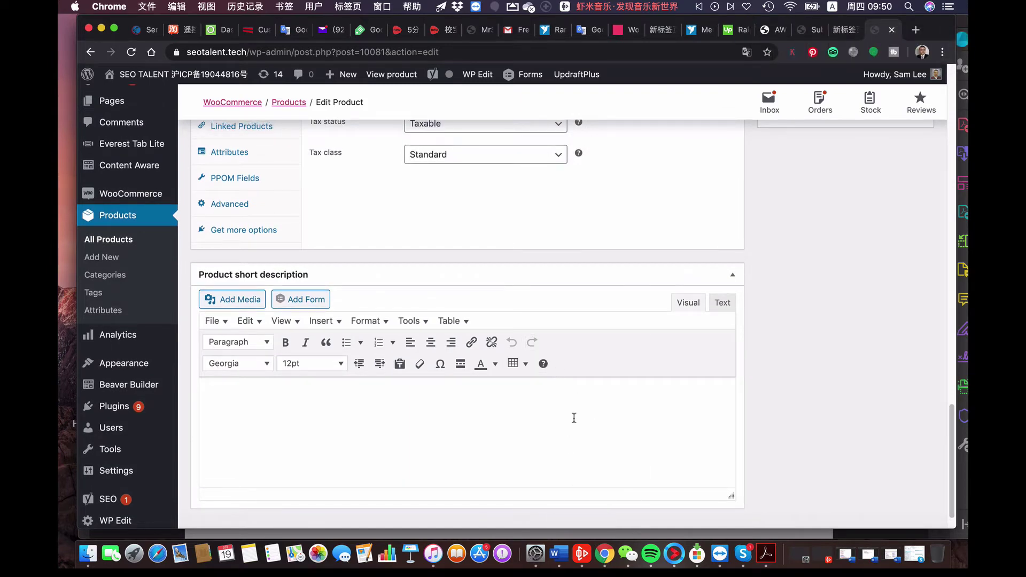
scroll(574, 418, up, 5)
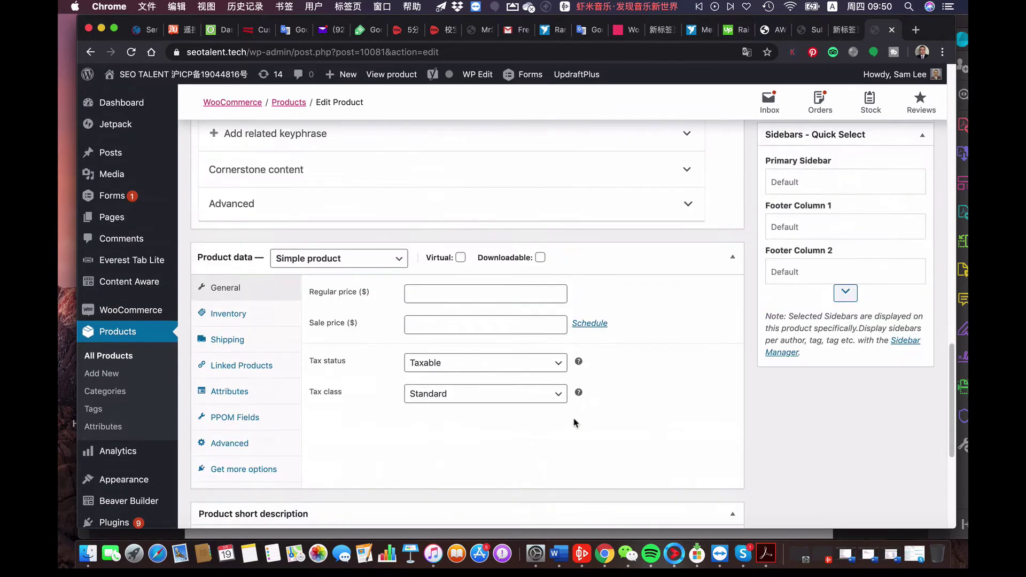
scroll(574, 420, up, 4)
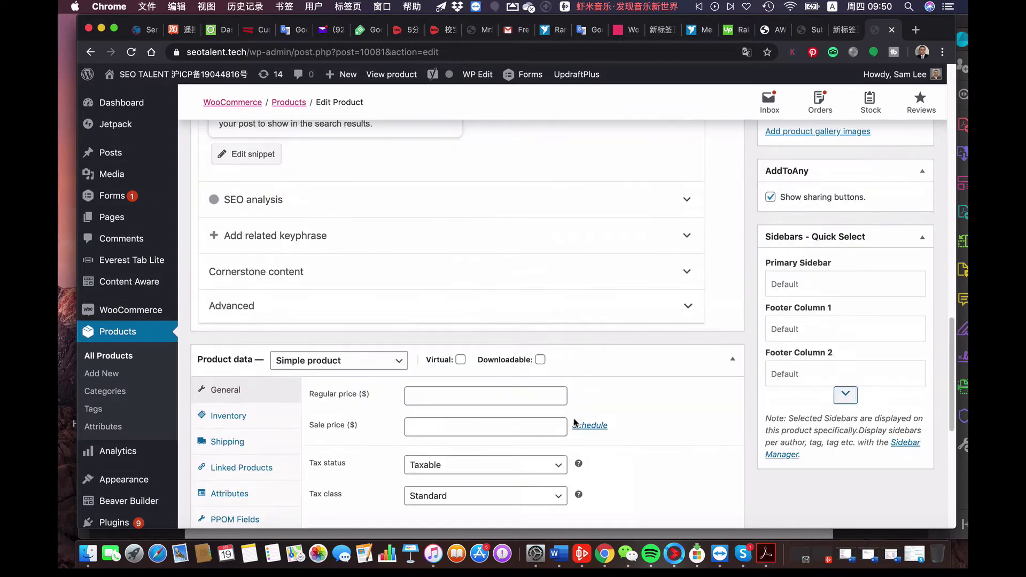
scroll(575, 424, up, 10)
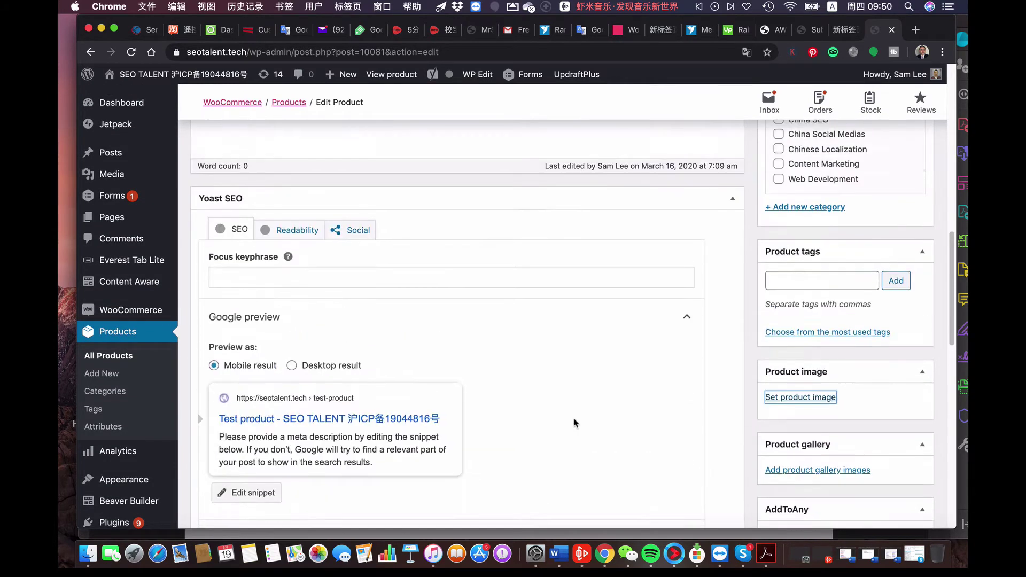
scroll(574, 419, up, 4)
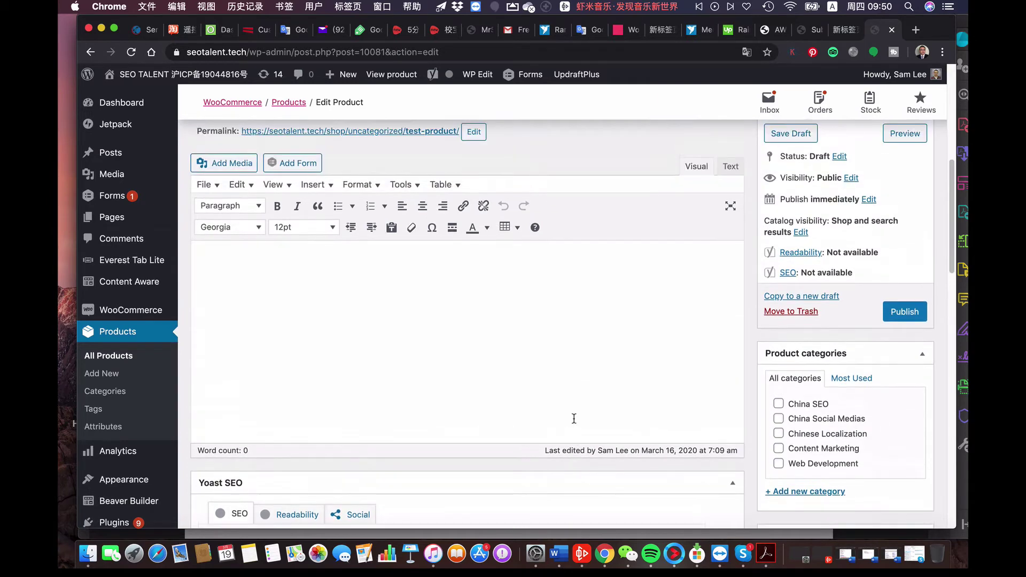
scroll(573, 419, down, 6)
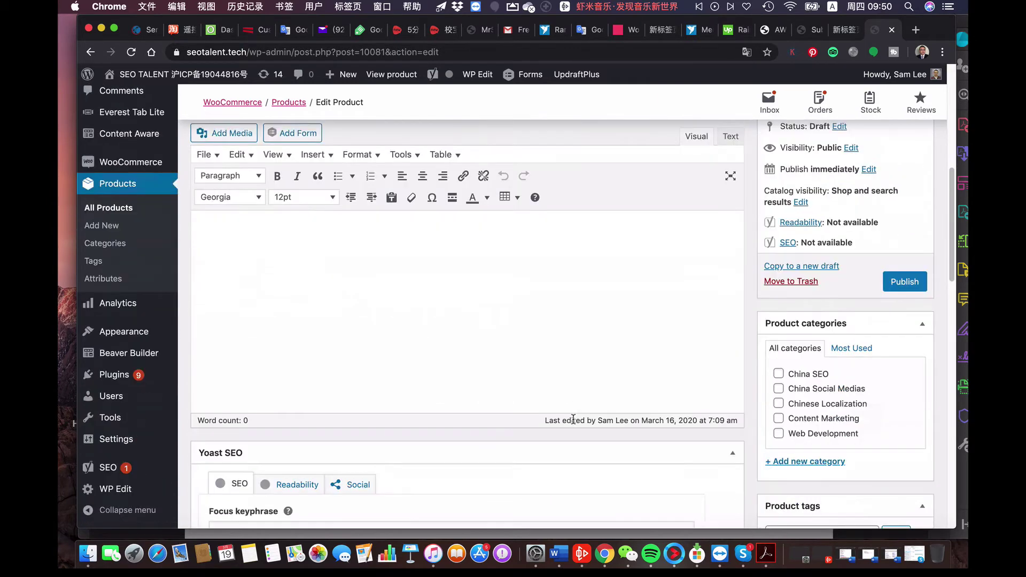
scroll(573, 423, down, 1)
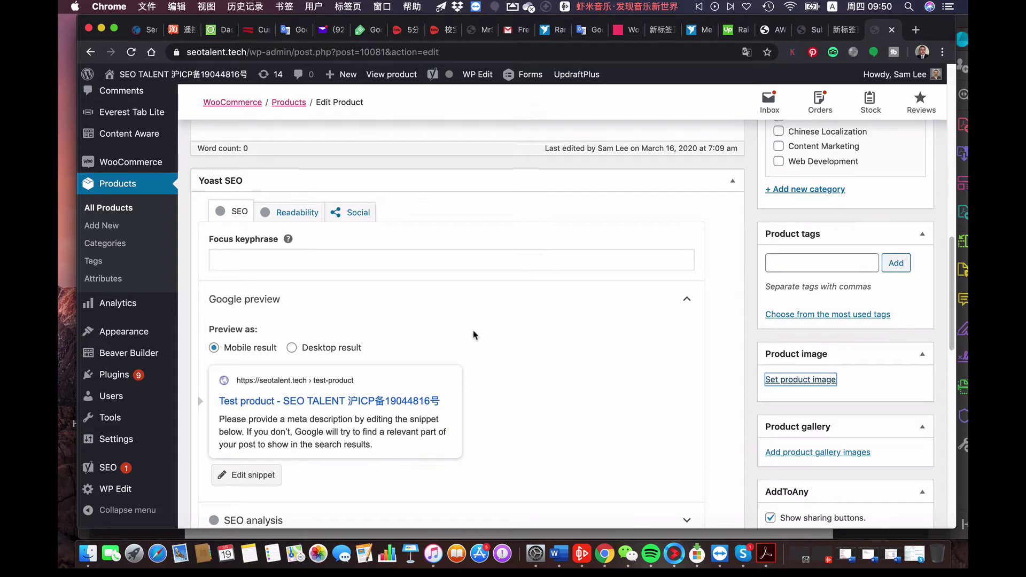
scroll(479, 341, up, 5)
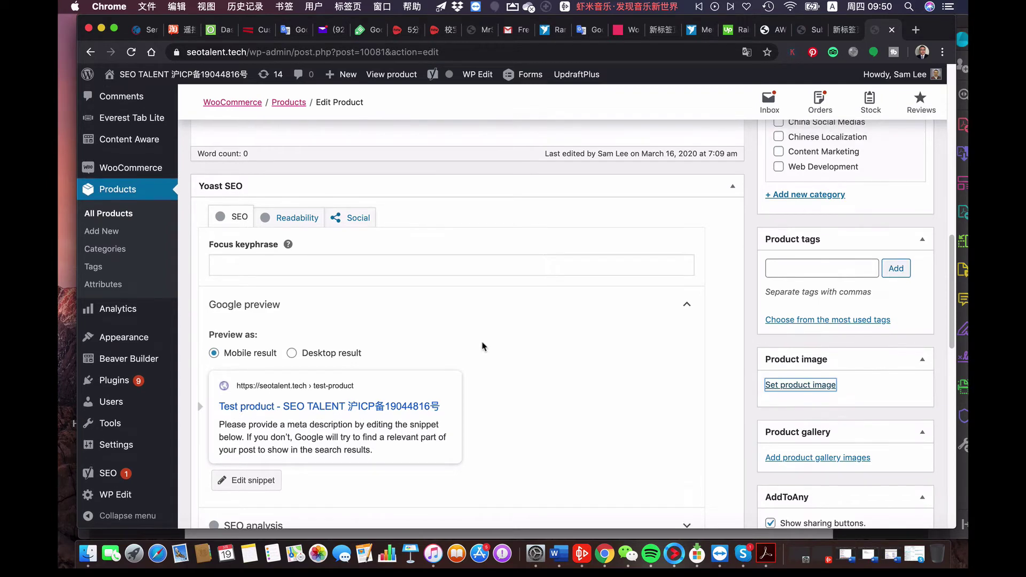
scroll(482, 348, up, 2)
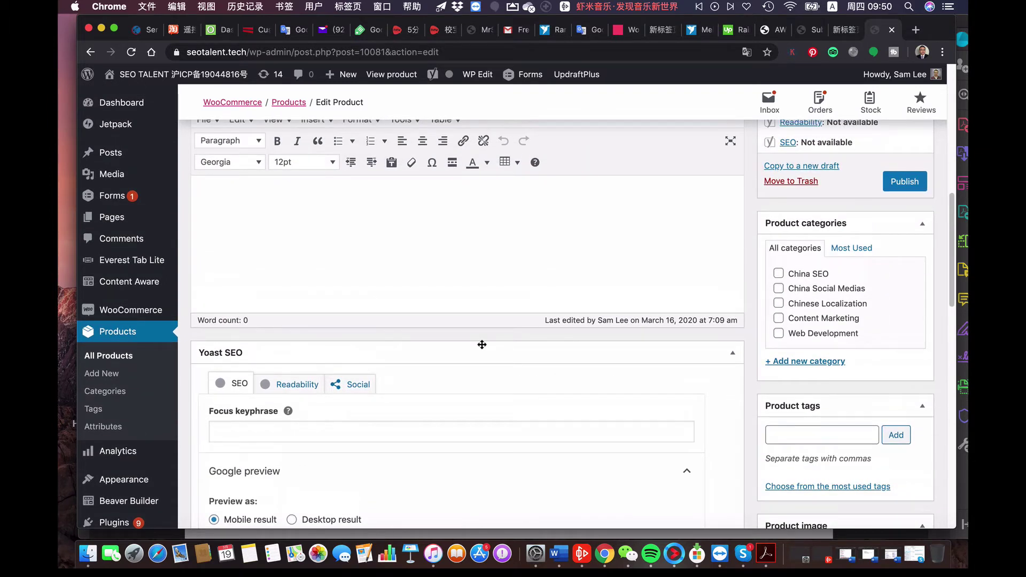
mouse_move(119, 172)
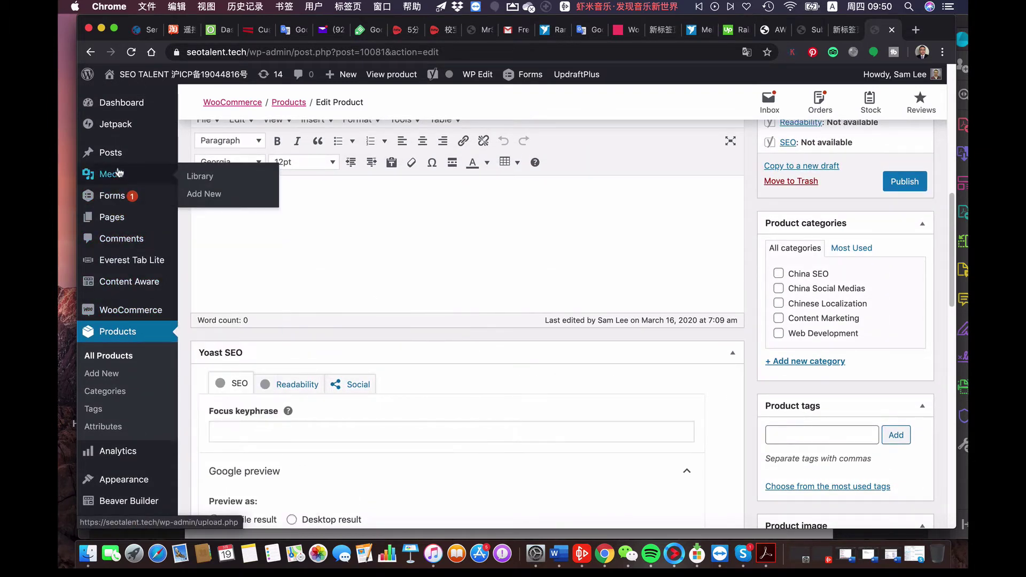
mouse_move(112, 154)
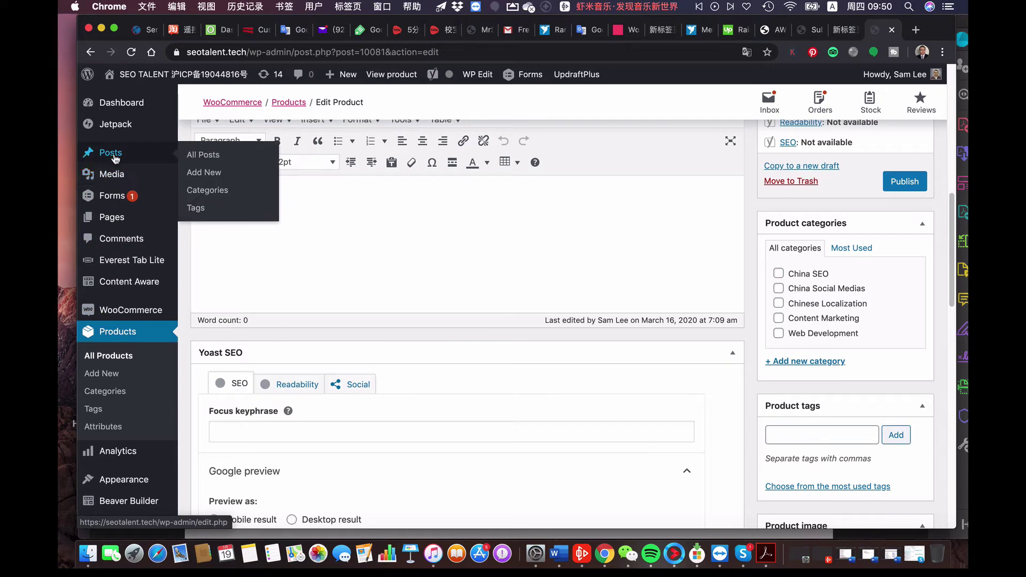
- Go to All Posts and start a new blank post with Add New
click(204, 160)
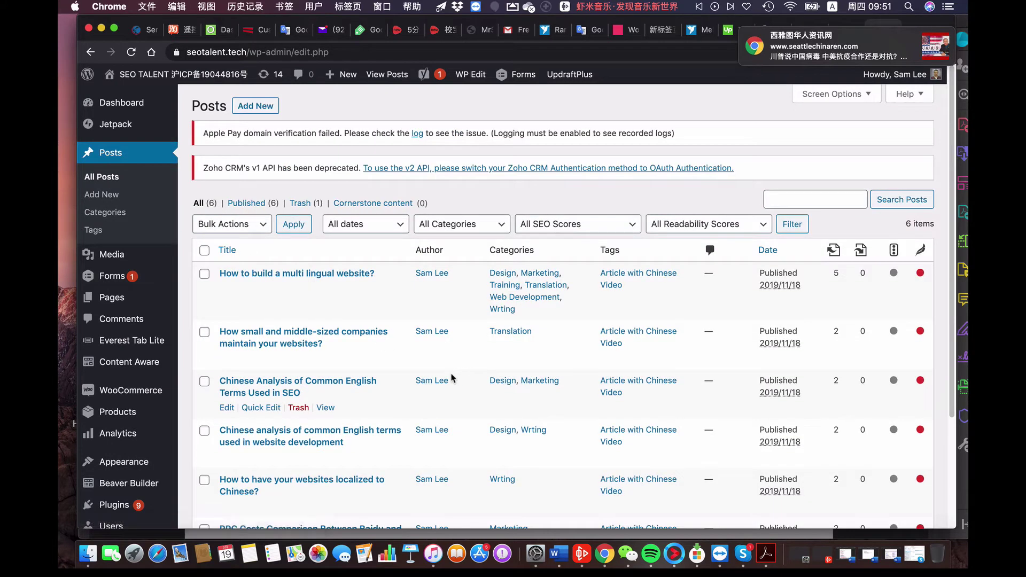
scroll(451, 378, down, 1)
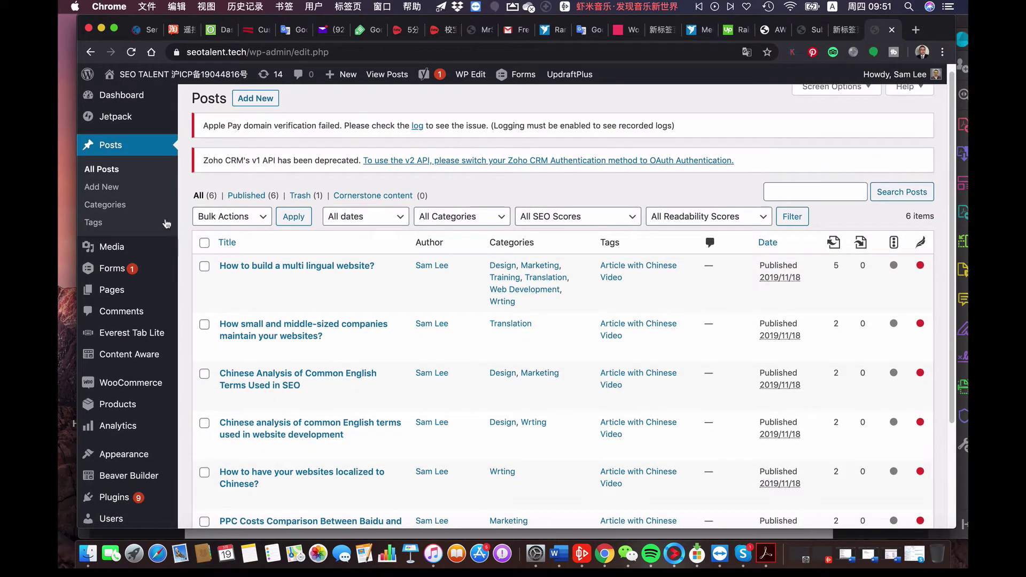
click(108, 190)
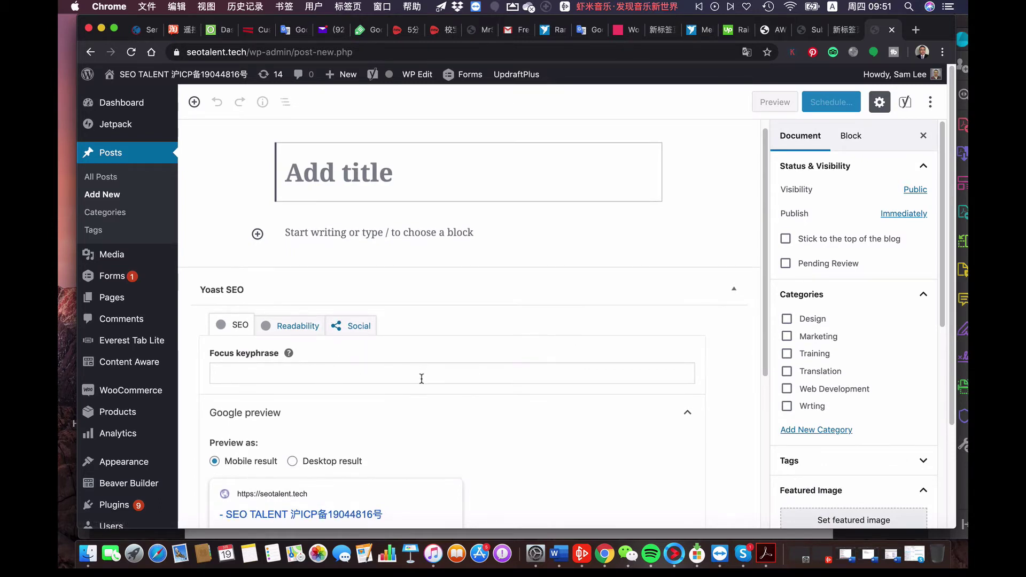
- Expand the Yoast SEO snippet editor to show SEO title, Slug and Meta description fields
scroll(420, 382, down, 3)
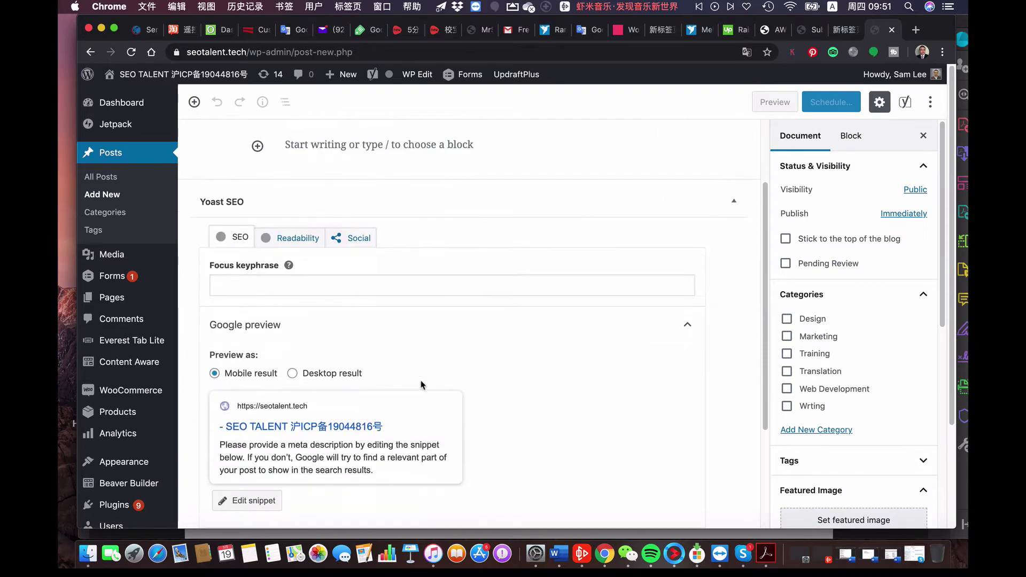
scroll(421, 384, down, 5)
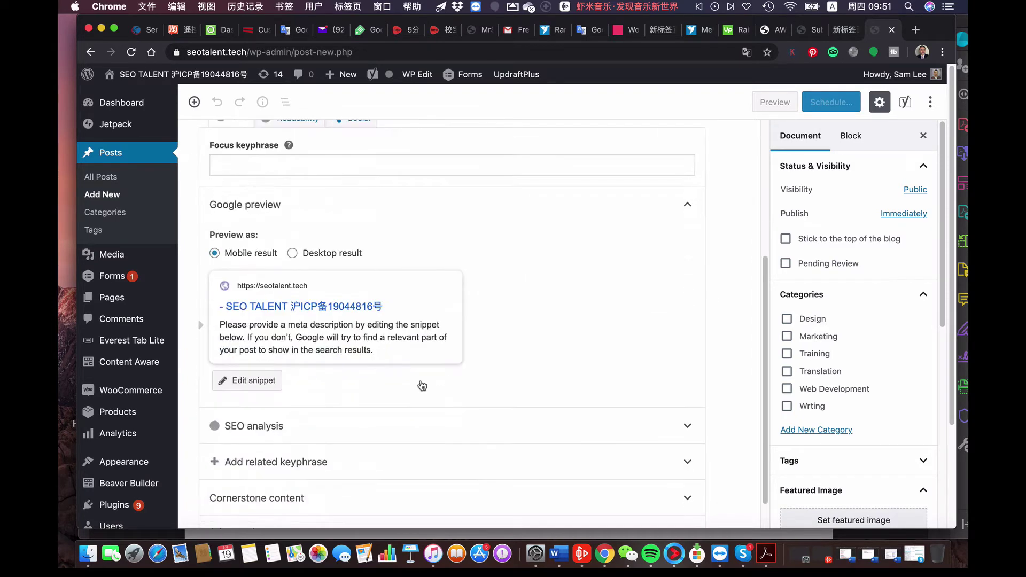
scroll(422, 385, down, 2)
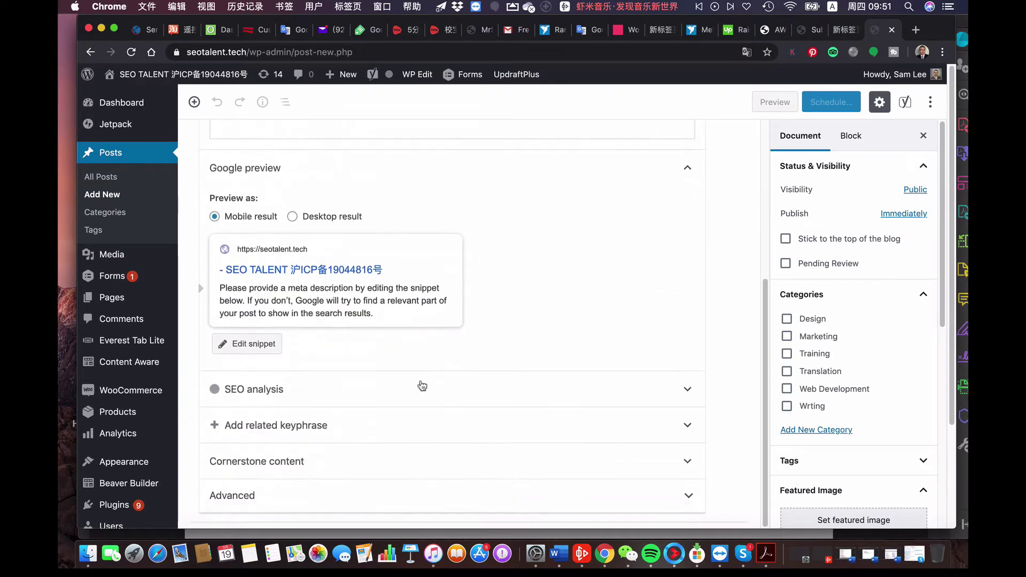
click(247, 346)
scroll(394, 390, down, 4)
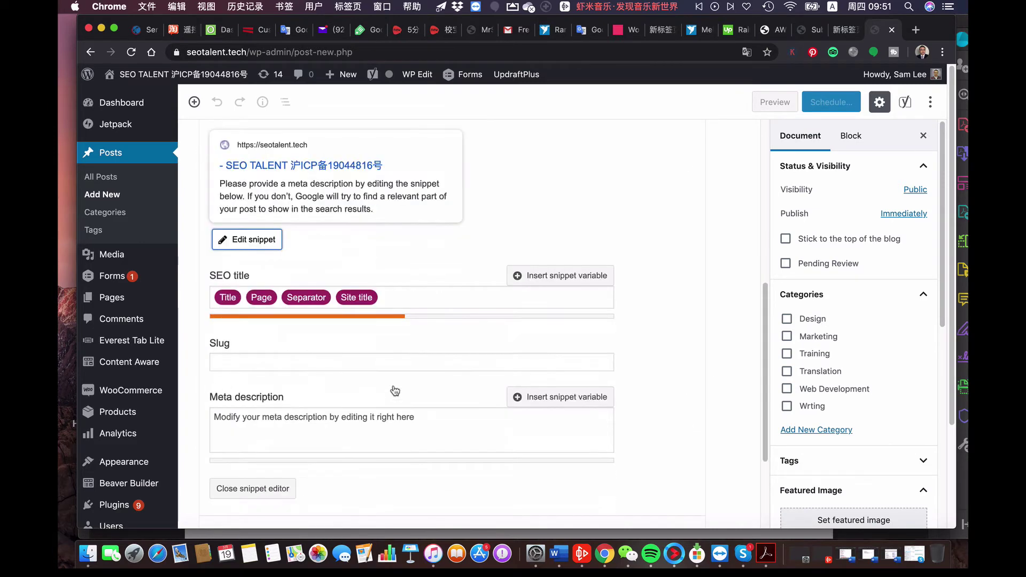
scroll(372, 355, down, 4)
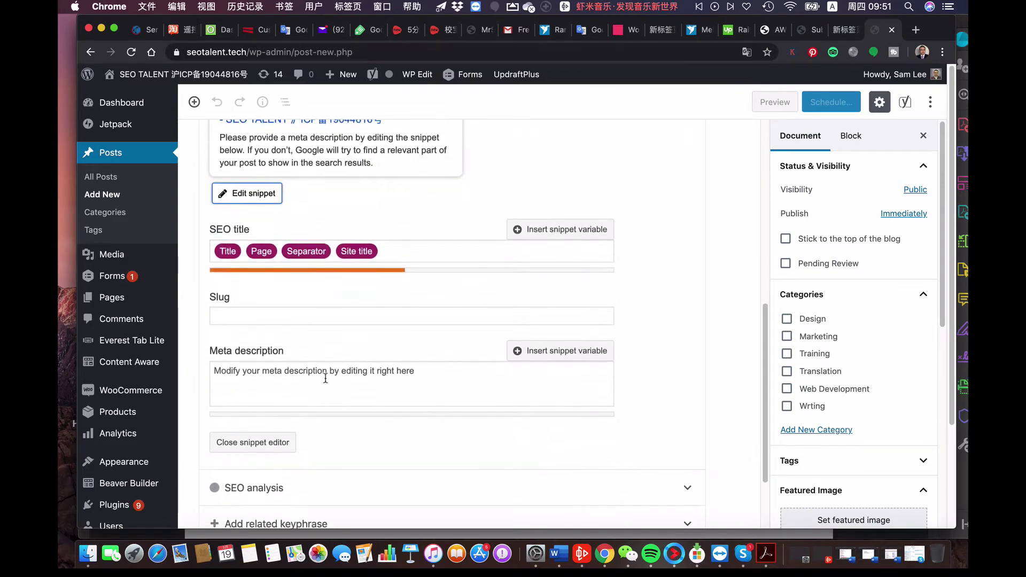
scroll(328, 384, down, 2)
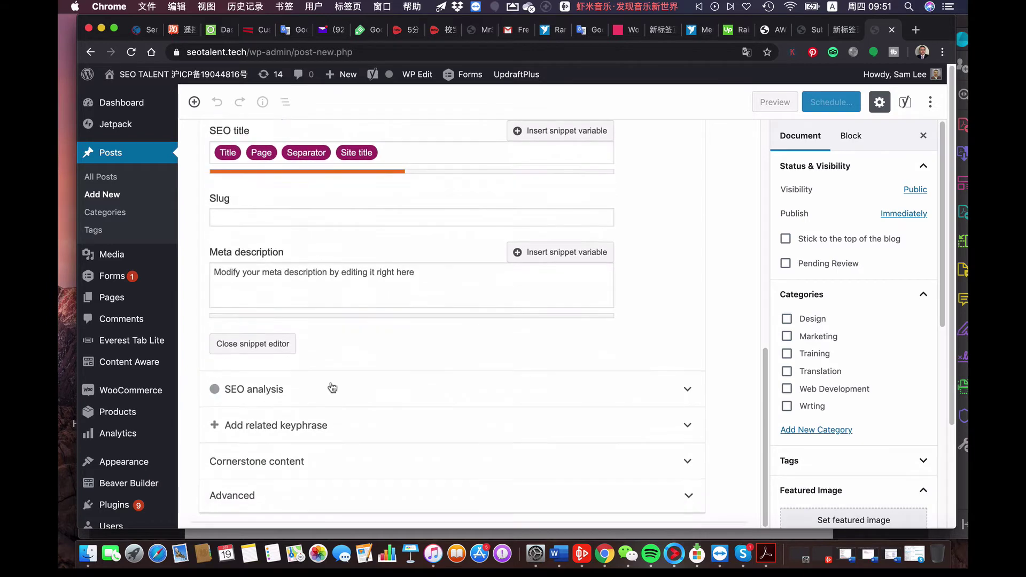
scroll(718, 388, up, 7)
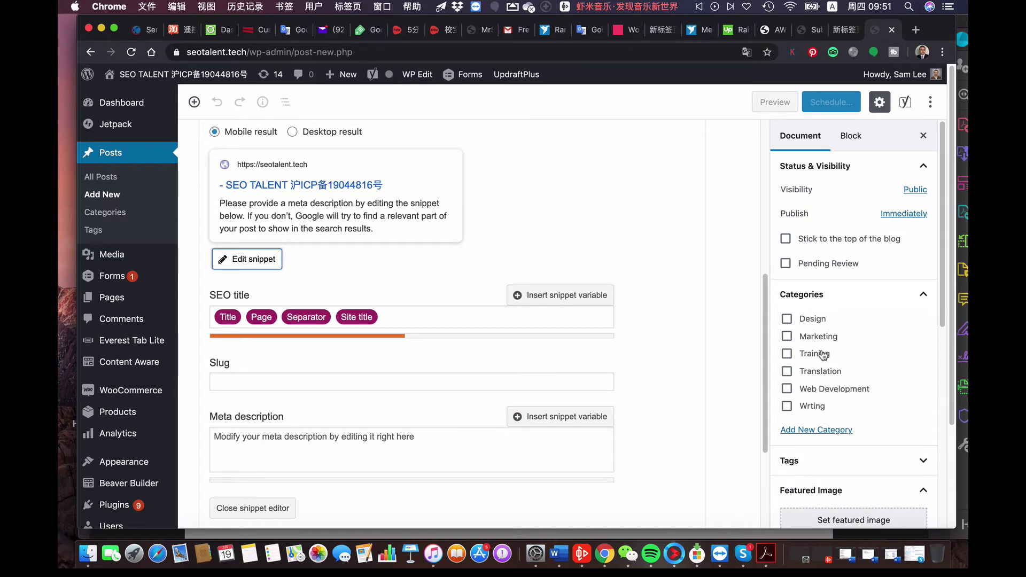
scroll(820, 355, down, 3)
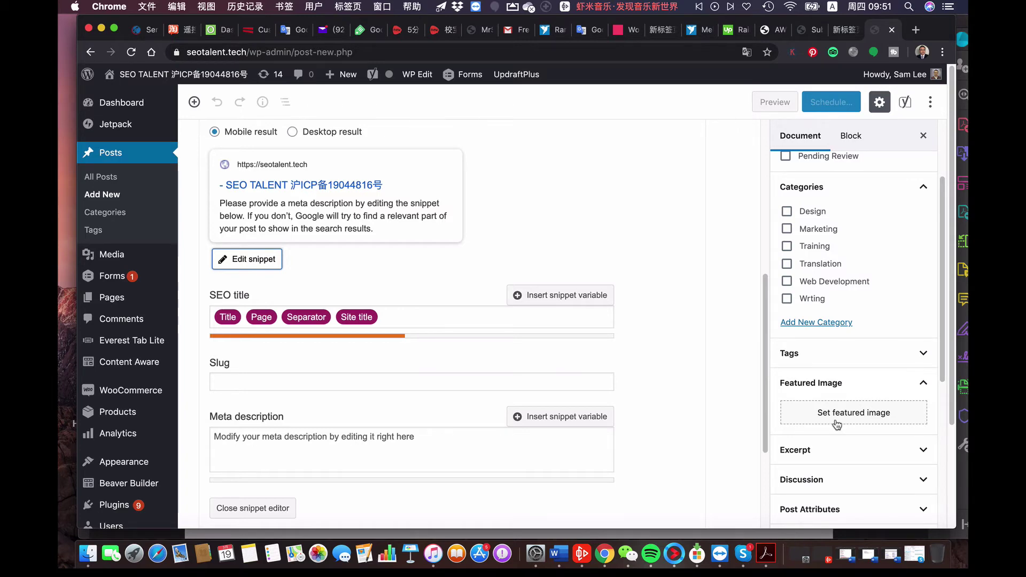
scroll(835, 424, up, 1)
scroll(508, 291, up, 10)
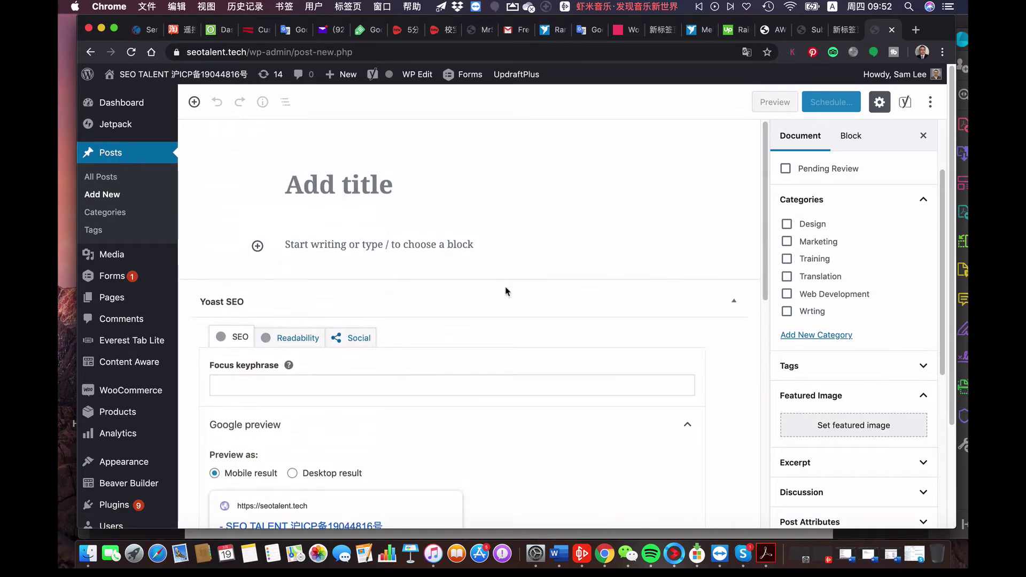
- Leave the new post editor for Plugins > Installed Plugins
mouse_move(332, 237)
scroll(146, 315, down, 2)
scroll(146, 315, down, 5)
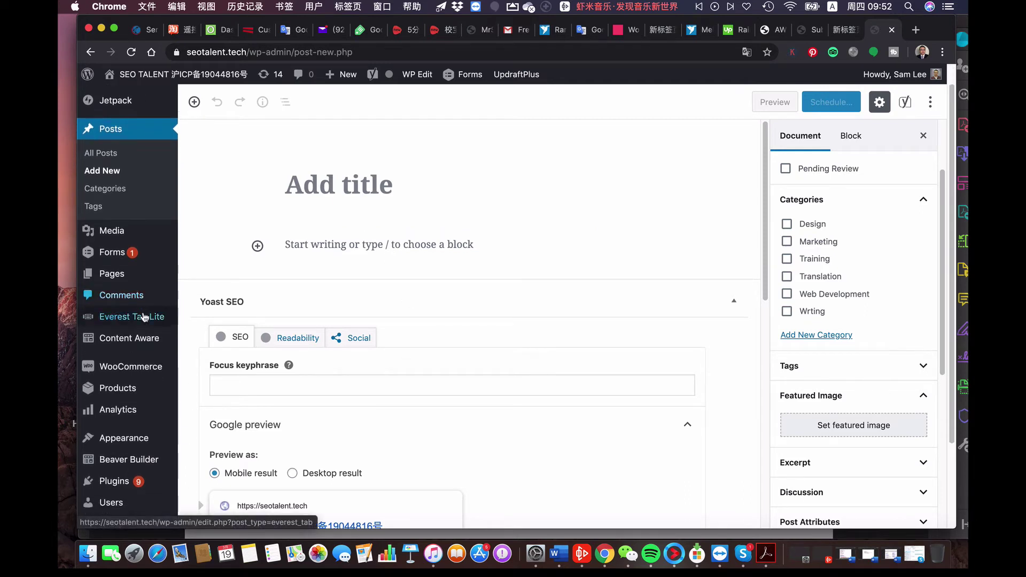
mouse_move(144, 318)
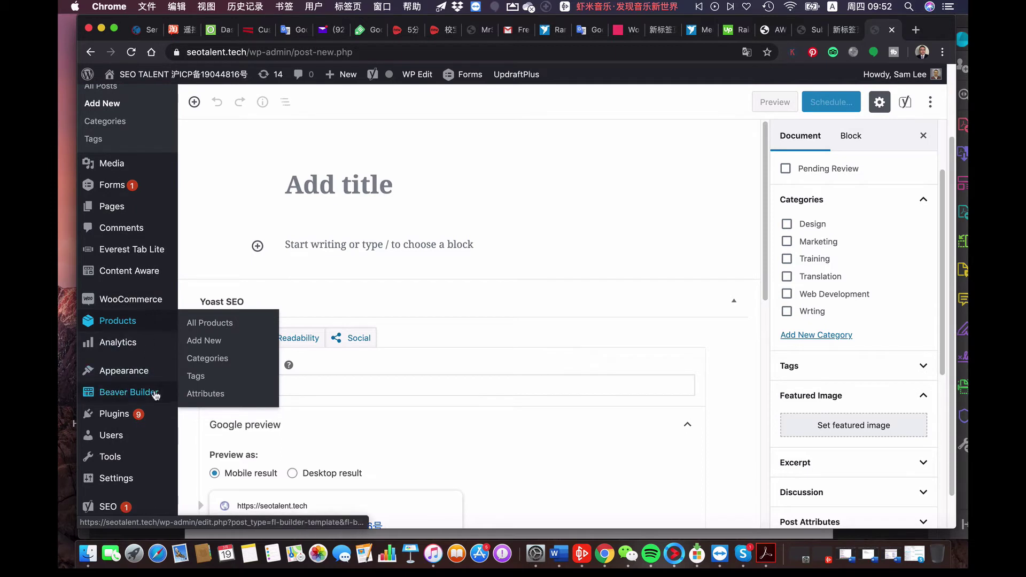
mouse_move(142, 394)
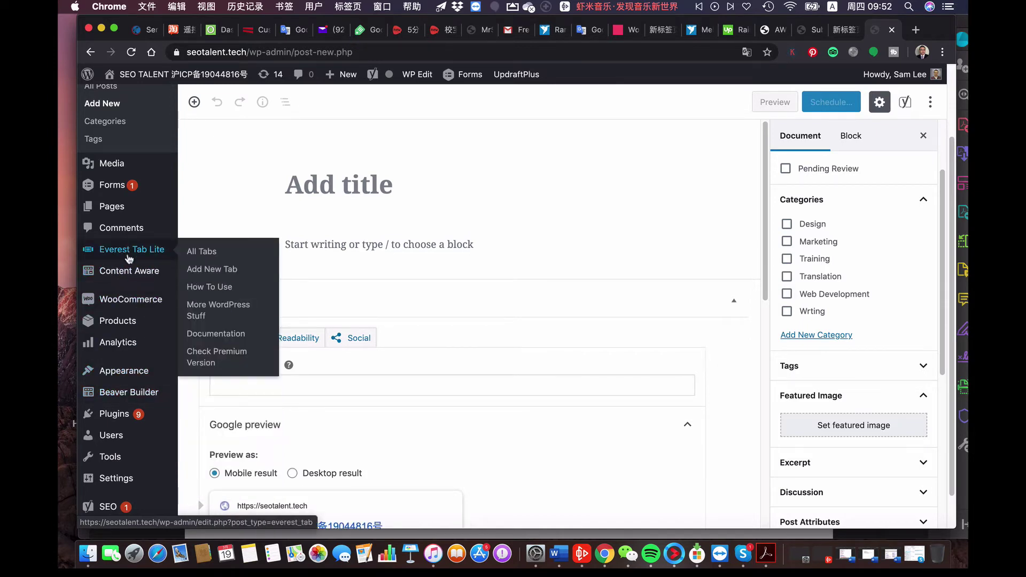
mouse_move(136, 416)
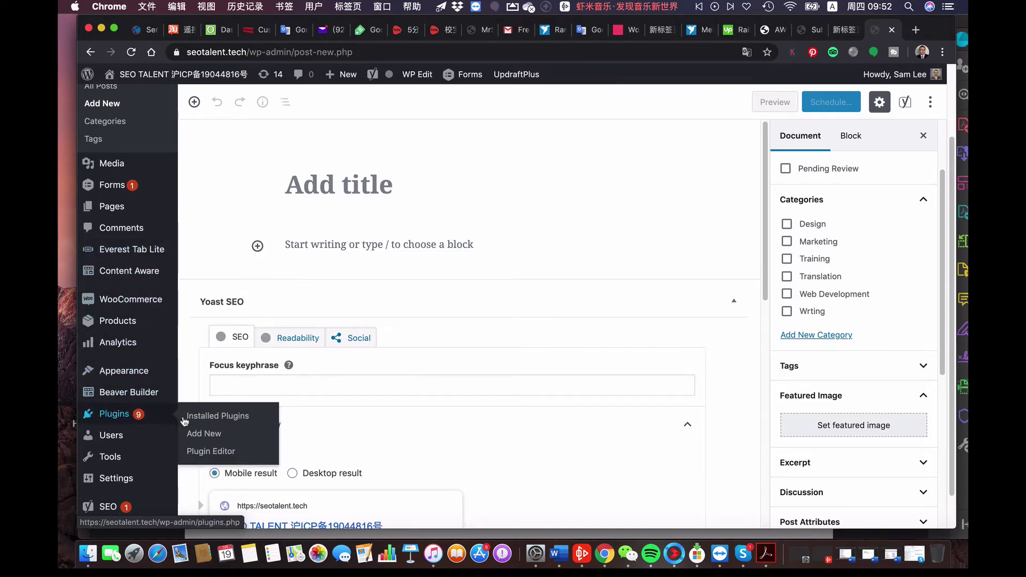
click(194, 419)
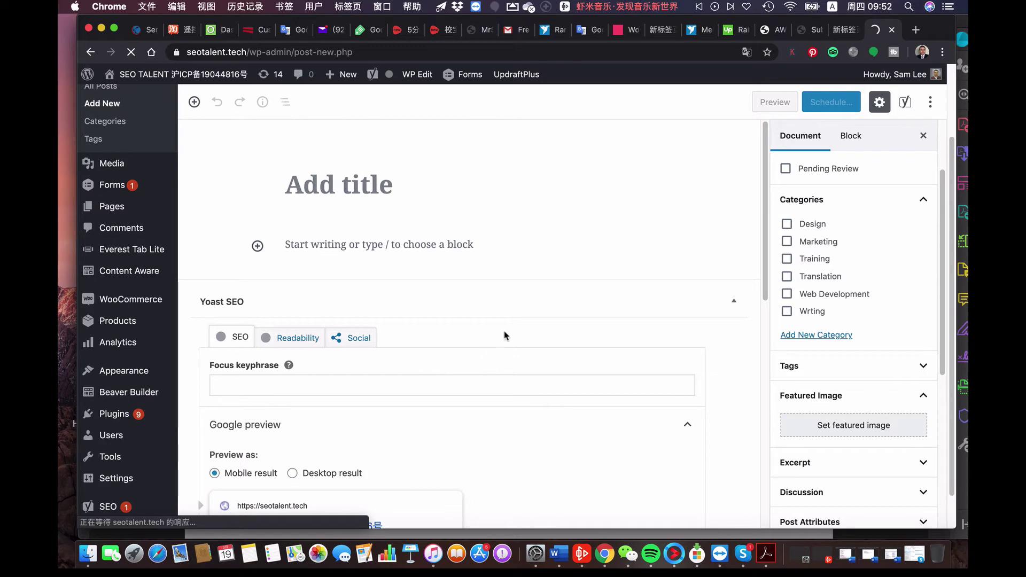
- Scroll past the notices to the plugin list showing Beaver Builder Plugin (Pro Version) 2.1.7.1
mouse_move(933, 69)
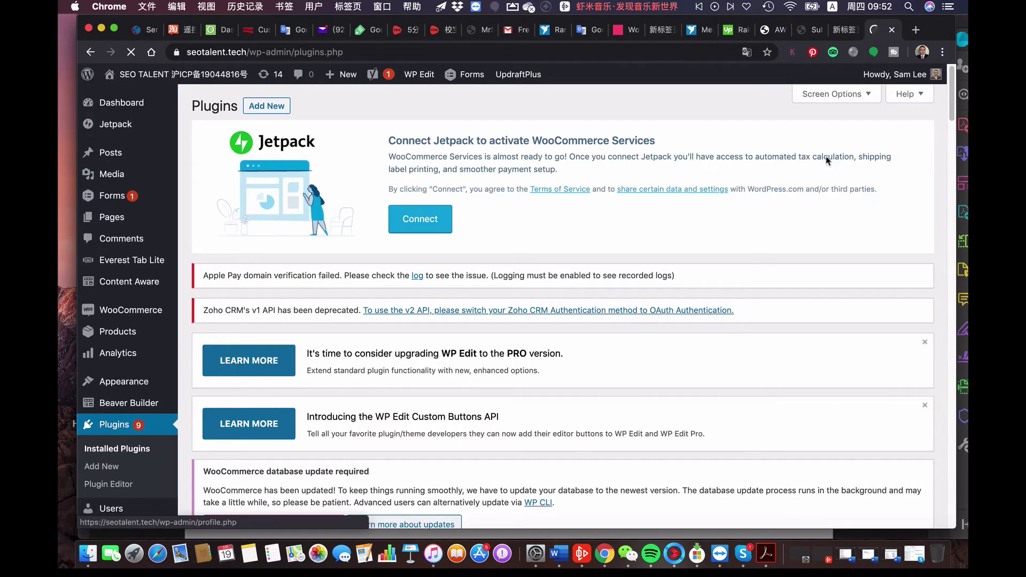
scroll(797, 203, down, 10)
scroll(798, 203, down, 5)
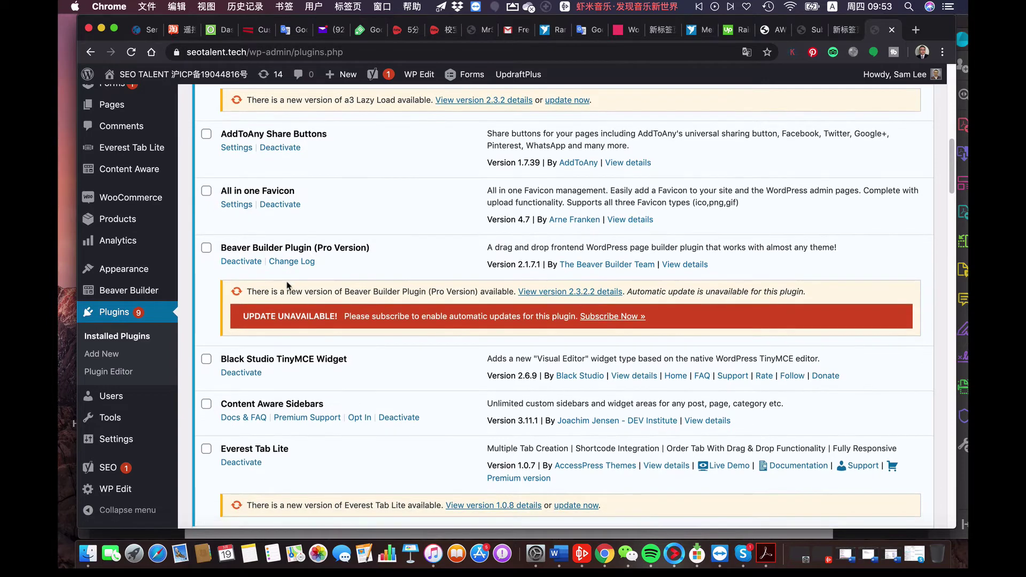
scroll(289, 300, down, 3)
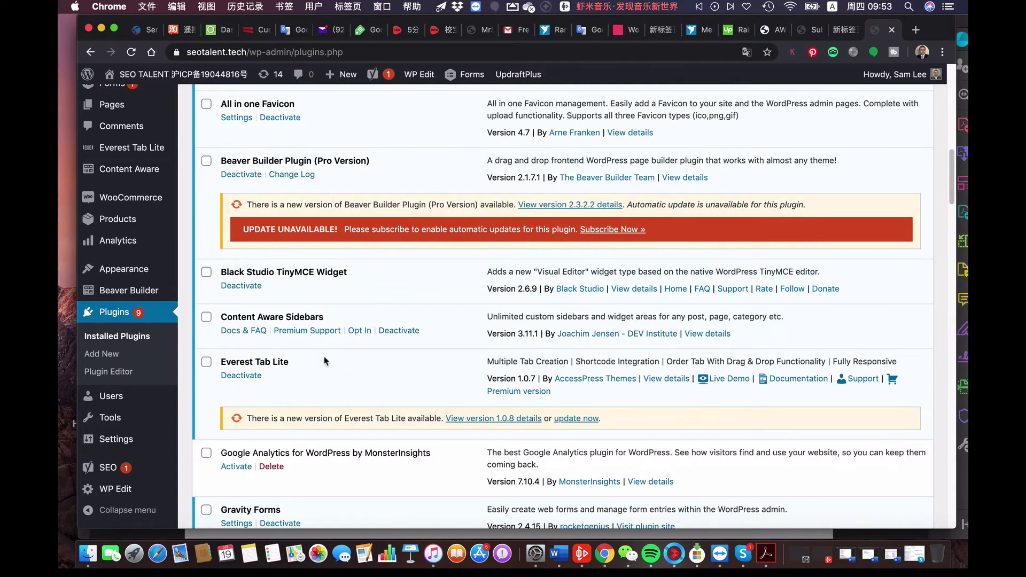
scroll(325, 361, down, 2)
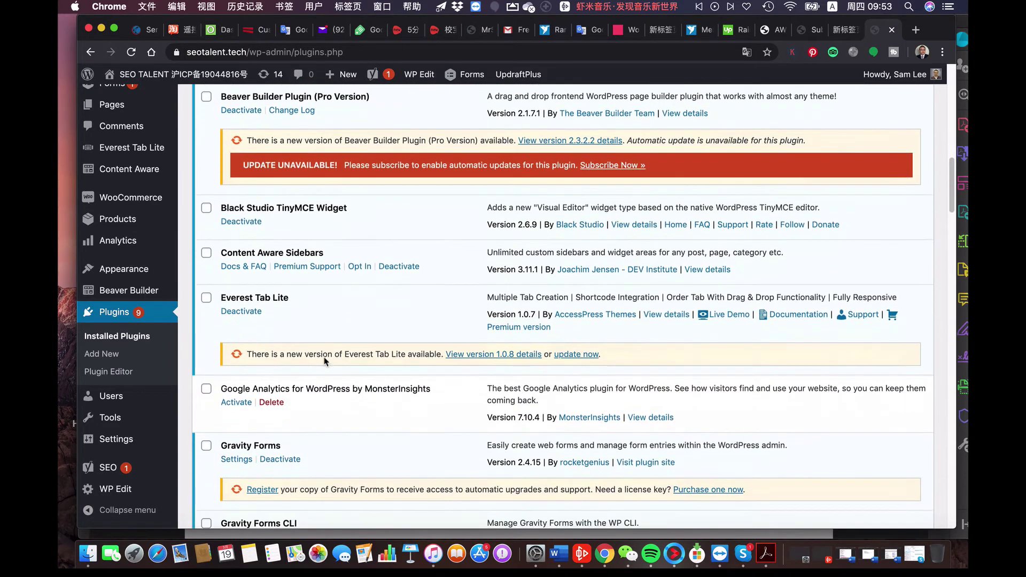
scroll(324, 358, down, 2)
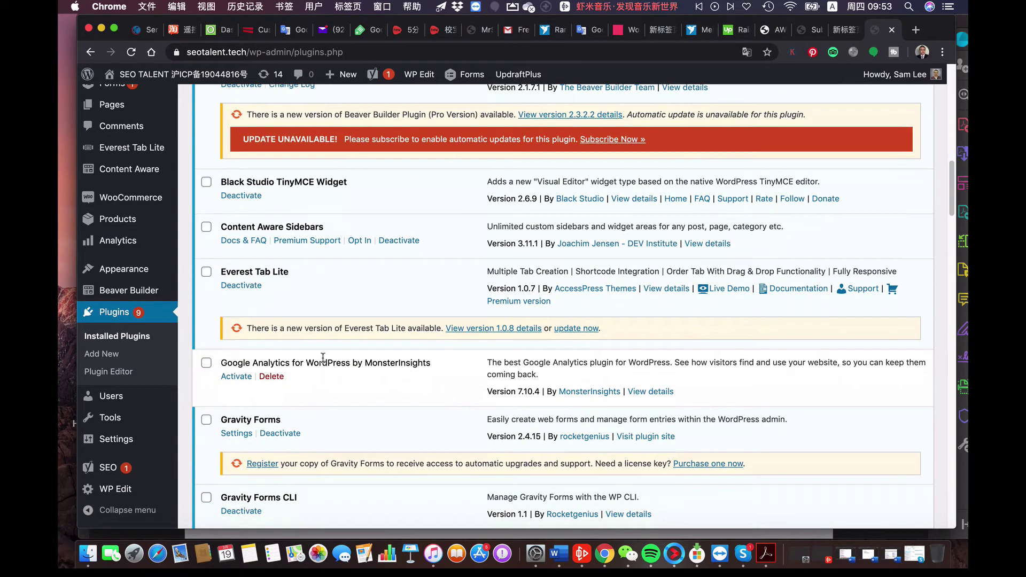
scroll(322, 358, down, 4)
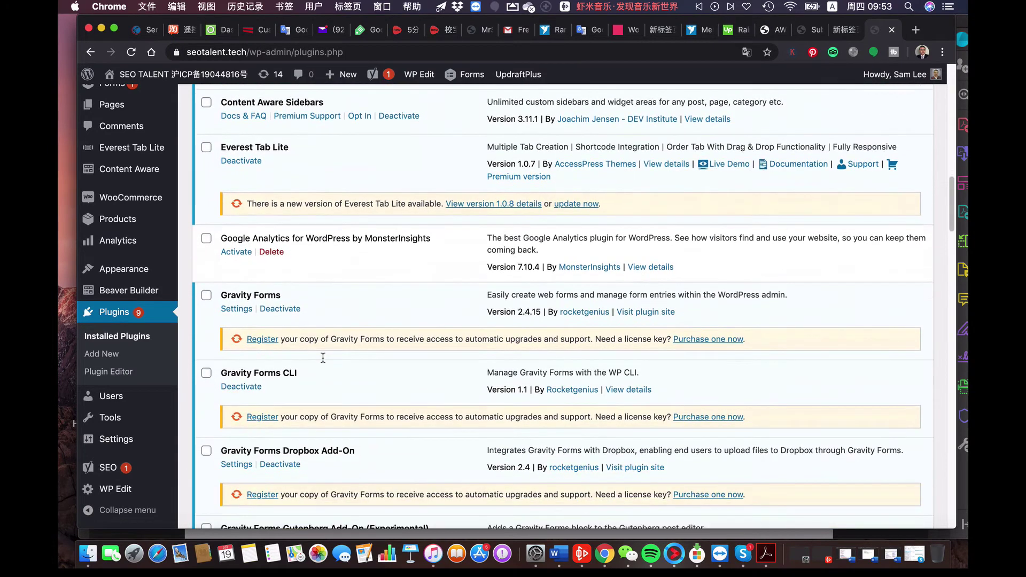
scroll(321, 358, down, 1)
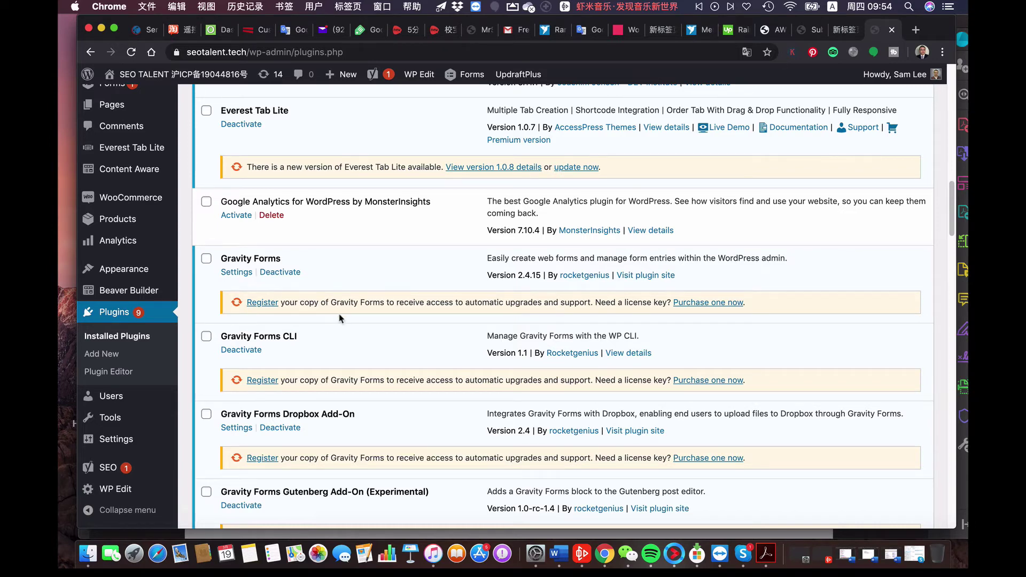
scroll(339, 315, up, 3)
scroll(339, 319, up, 5)
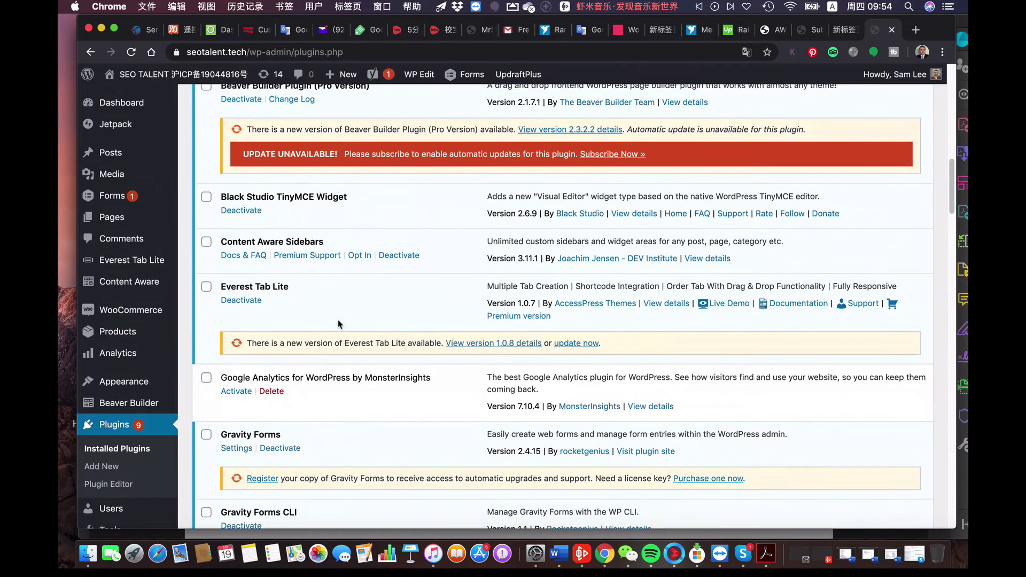
scroll(338, 323, up, 3)
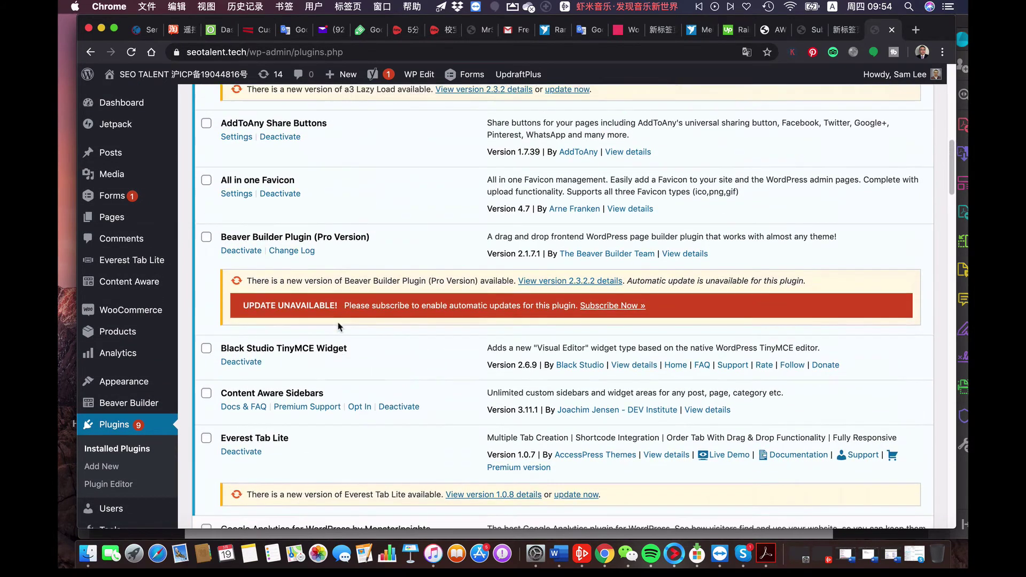
scroll(338, 327, up, 1)
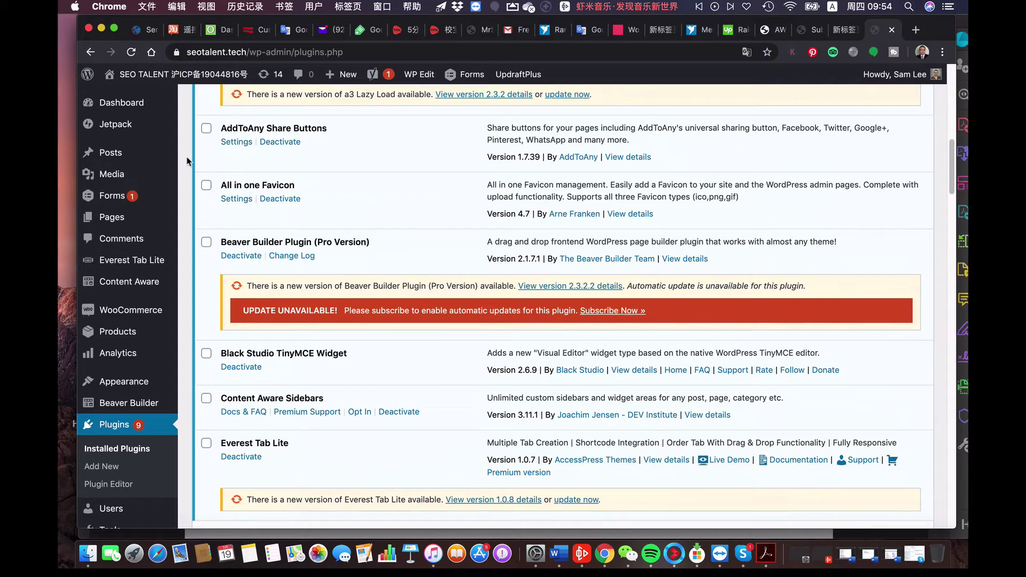
mouse_move(137, 79)
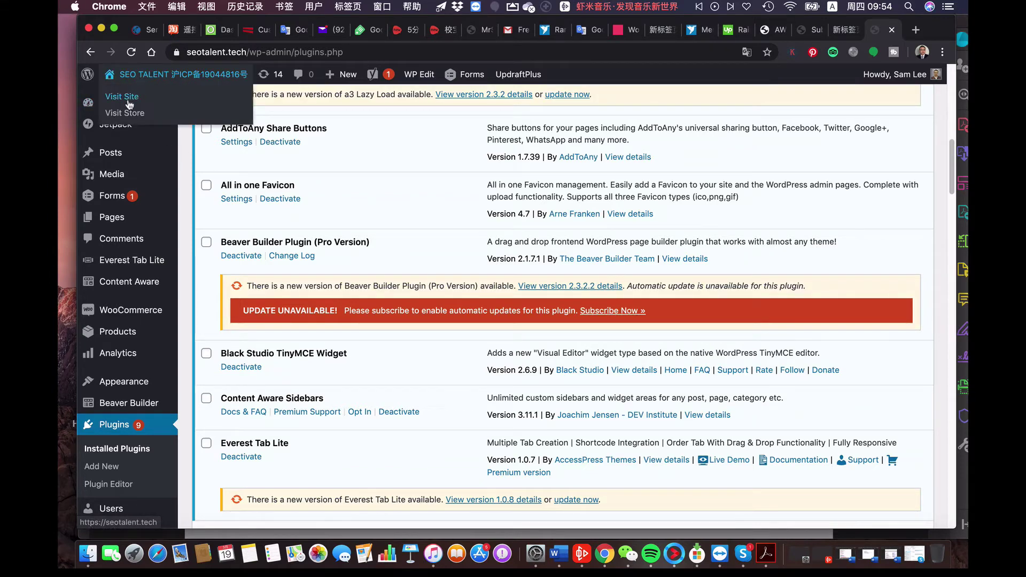
- Visit the seotalent.tech front-end homepage with its hero banner and search box
click(126, 100)
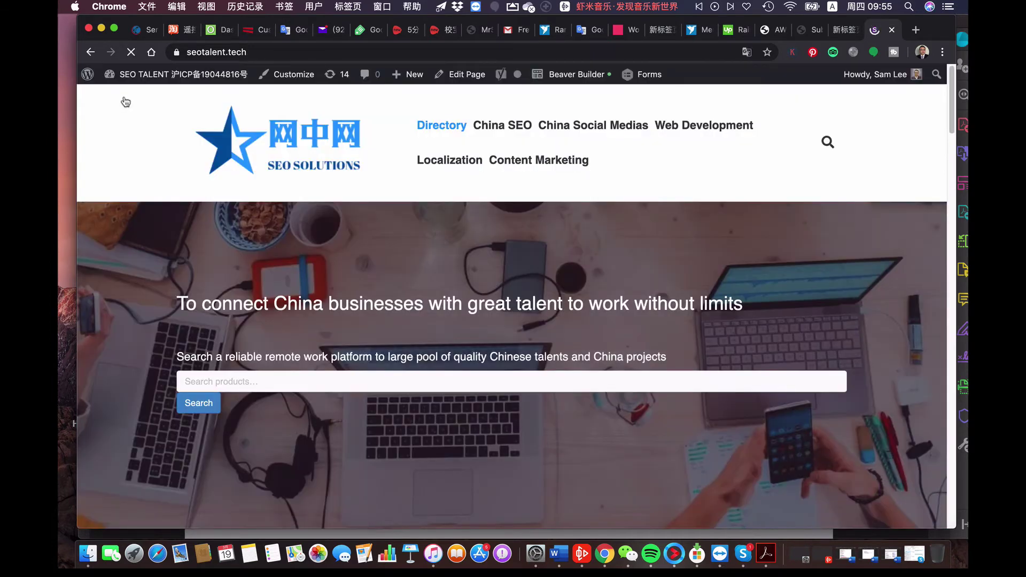
scroll(428, 232, down, 1)
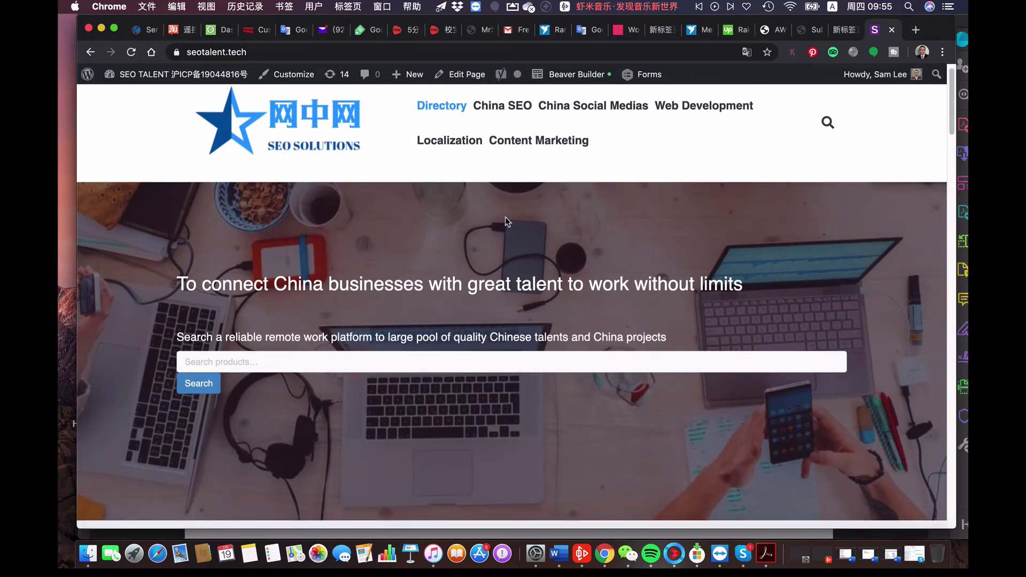
- Launch Beaver Builder on the Directory page and edit the footer's 'Copyright 2016 - Wooden Beavers' module
click(580, 75)
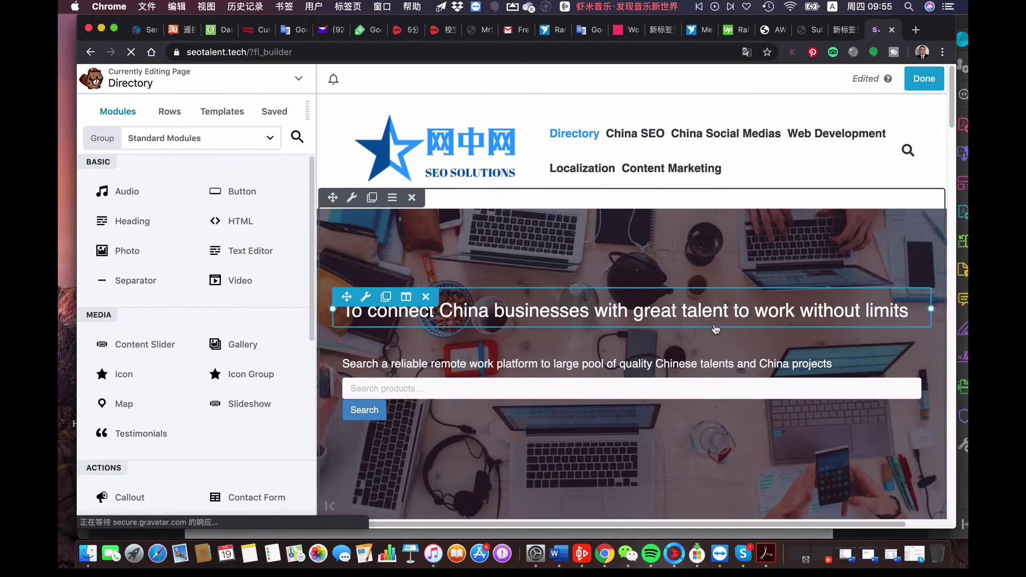
scroll(716, 329, down, 2)
scroll(716, 328, down, 10)
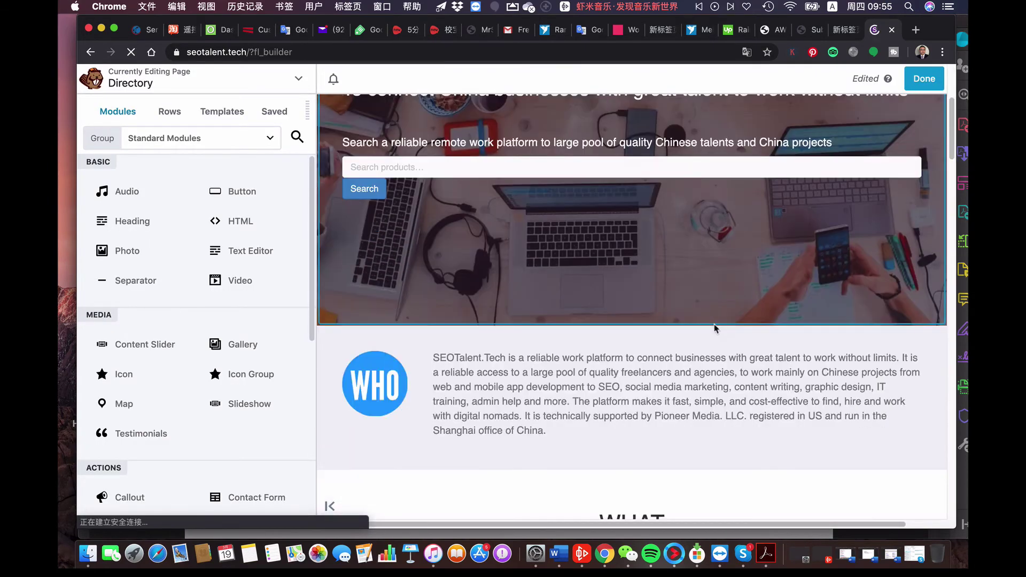
scroll(716, 329, down, 13)
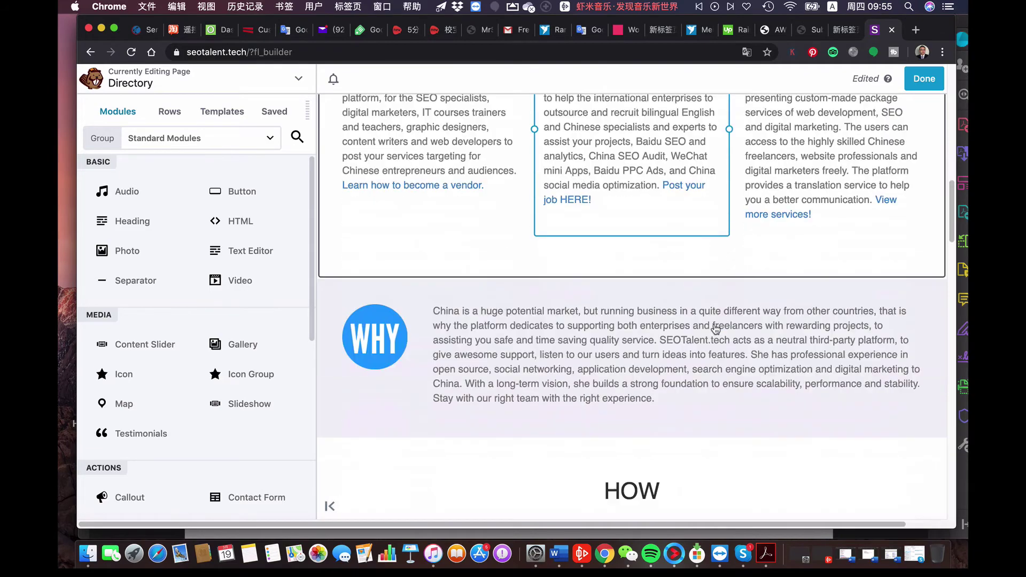
scroll(716, 329, down, 17)
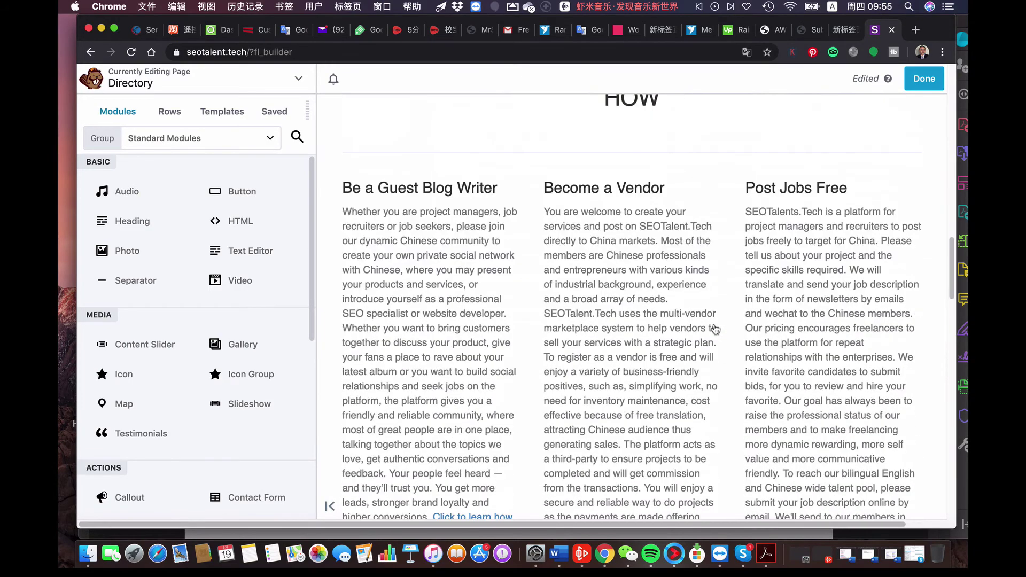
scroll(716, 328, down, 20)
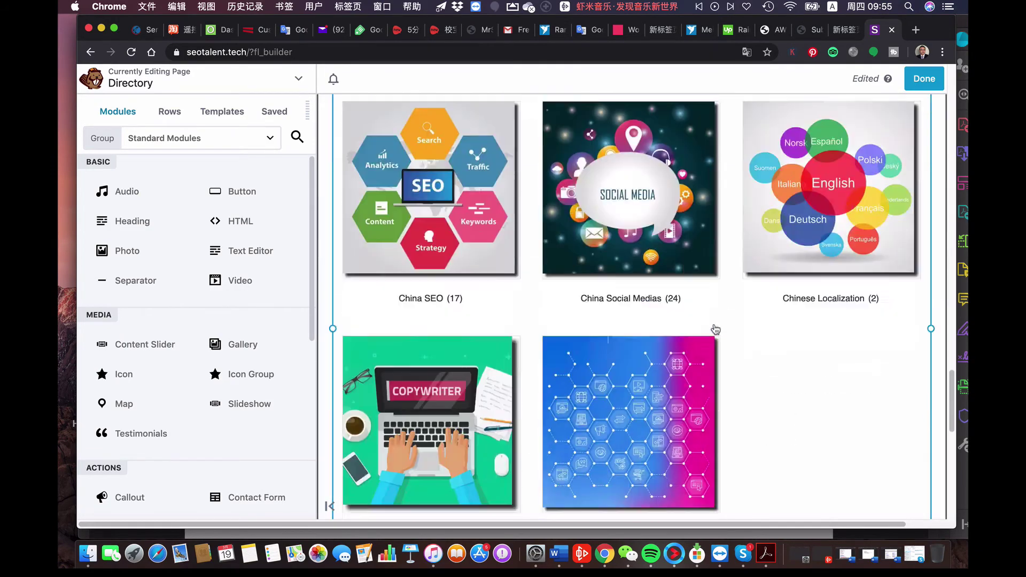
scroll(715, 329, down, 10)
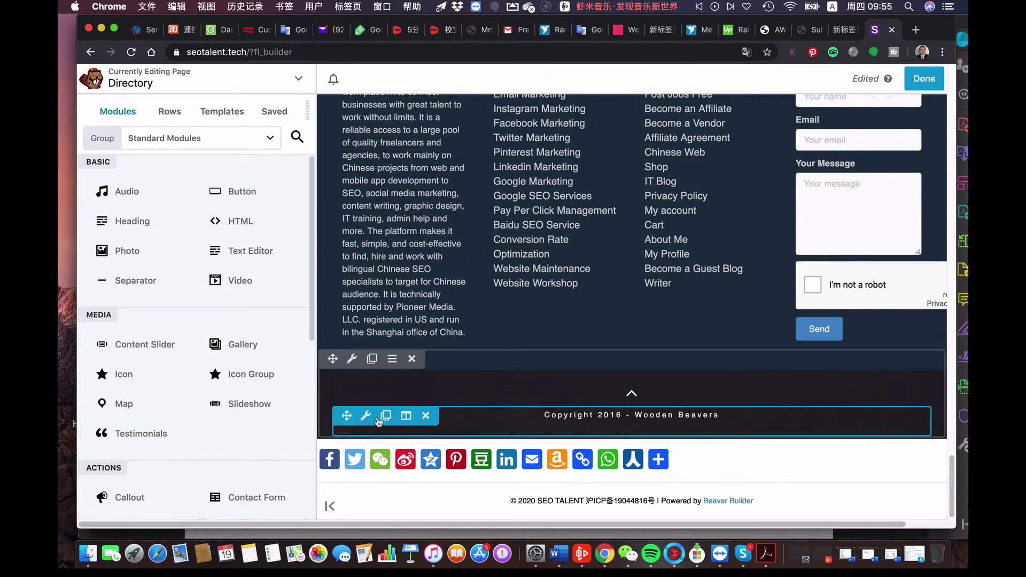
click(365, 417)
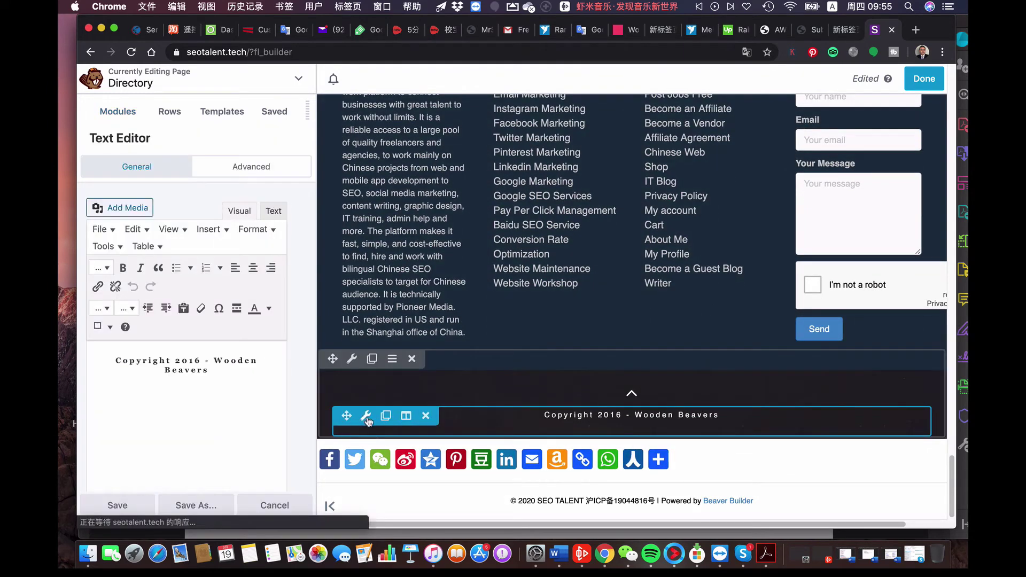
- Copy the ICP registration number from the bottom footer line
click(209, 374)
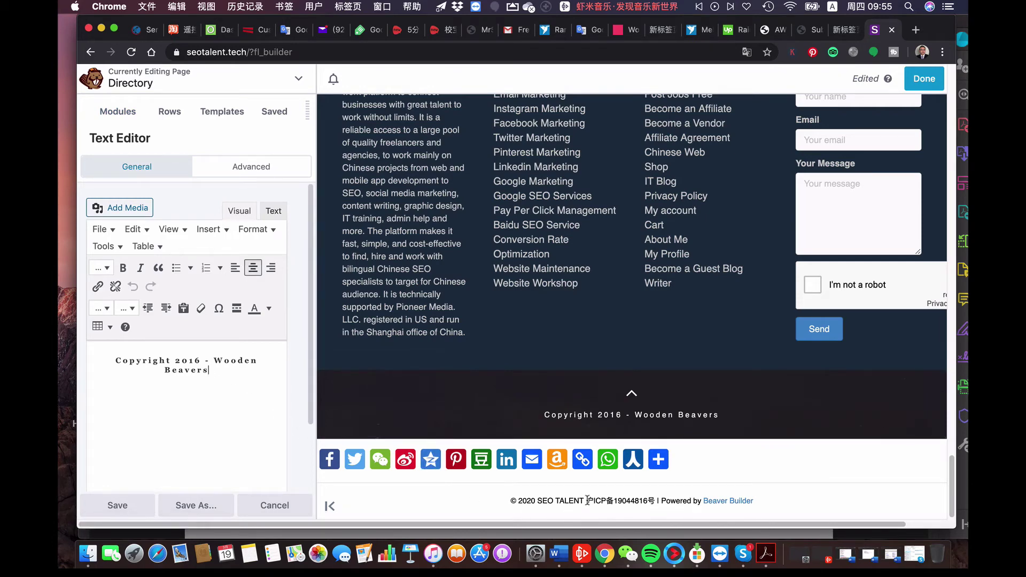
drag(587, 500, 651, 502)
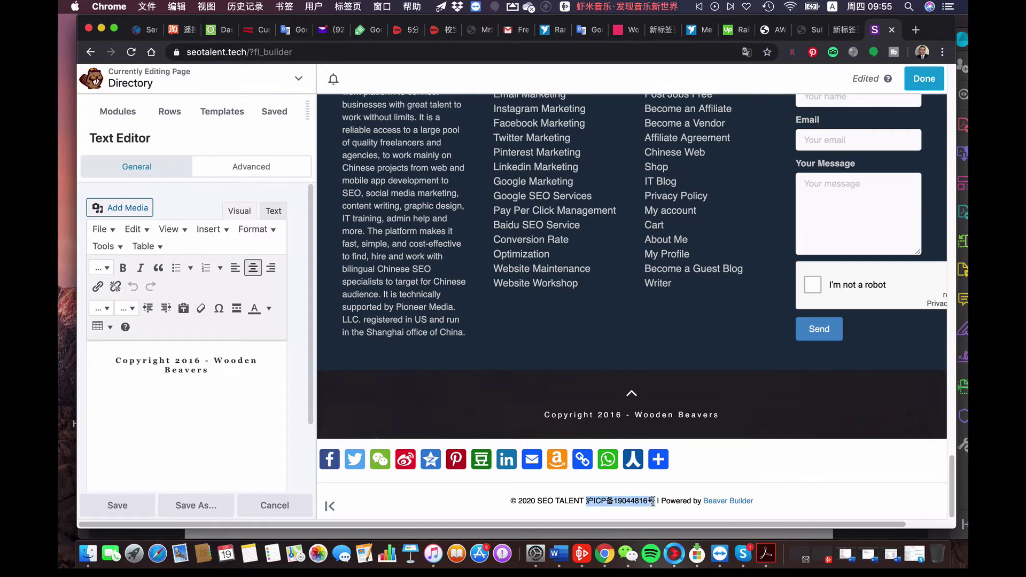
right_click(634, 498)
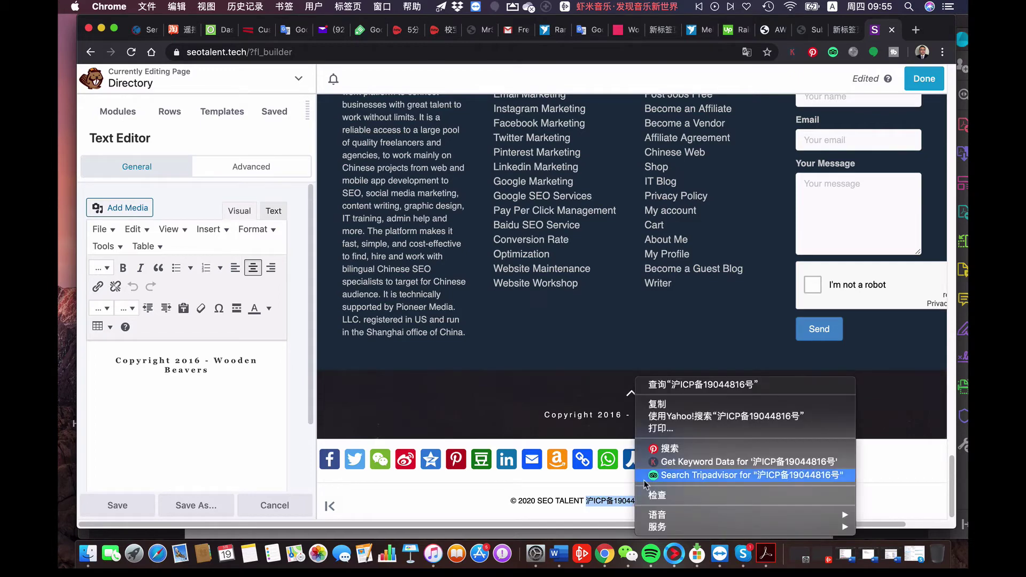
mouse_move(656, 521)
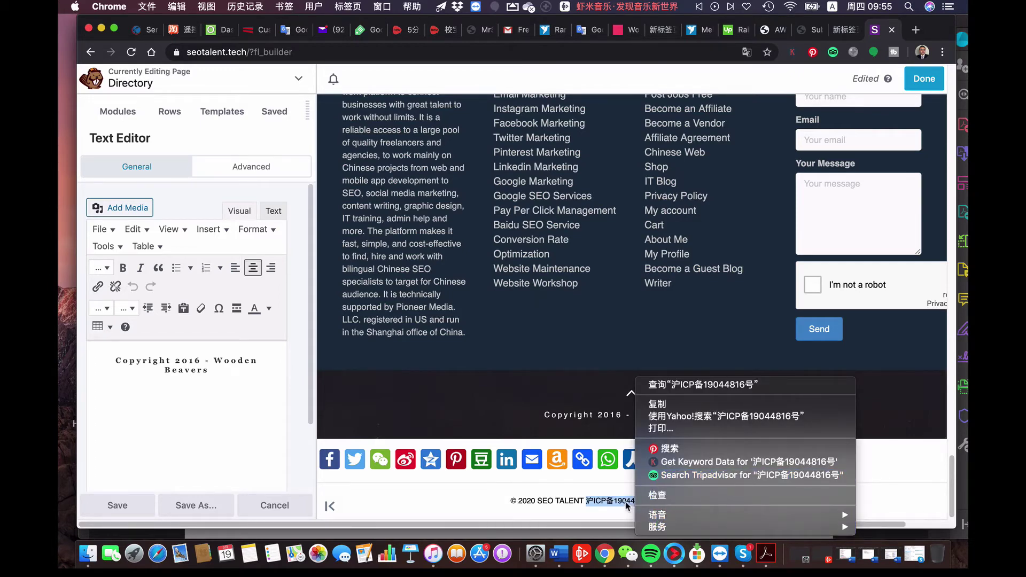
click(654, 401)
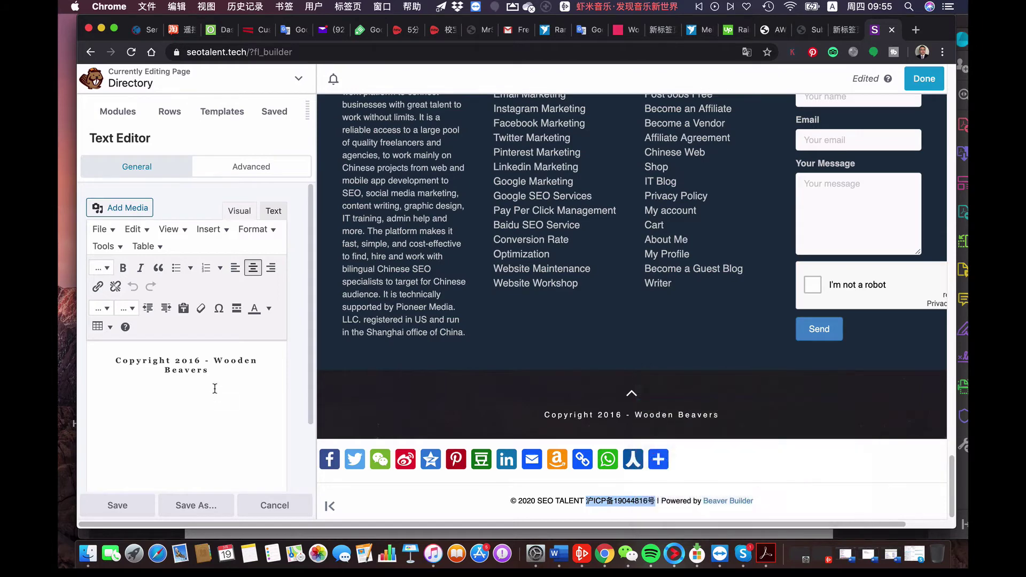
- Replace 'Wooden Beavers' with the ICP number, change 2016 to 2020, and save the module
click(207, 374)
mouse_move(207, 376)
mouse_down()
mouse_move(159, 372)
mouse_move(213, 360)
mouse_up()
right_click(193, 372)
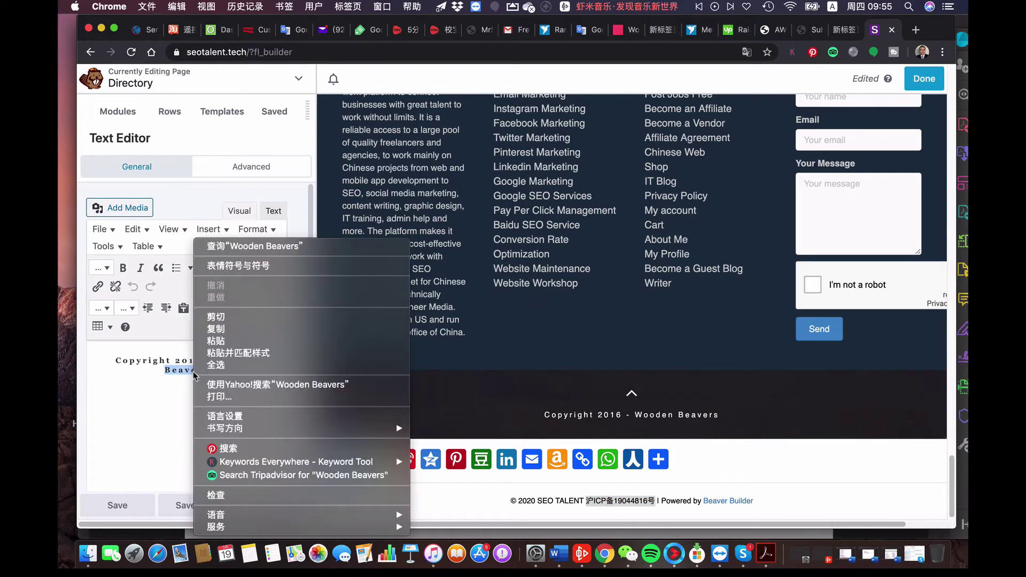
click(215, 341)
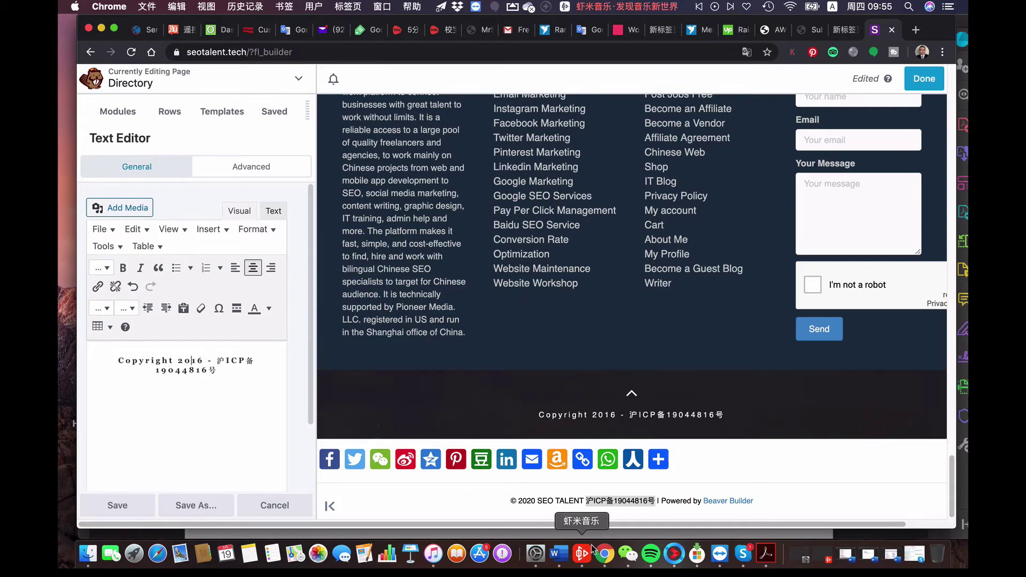
key(BackSpace)
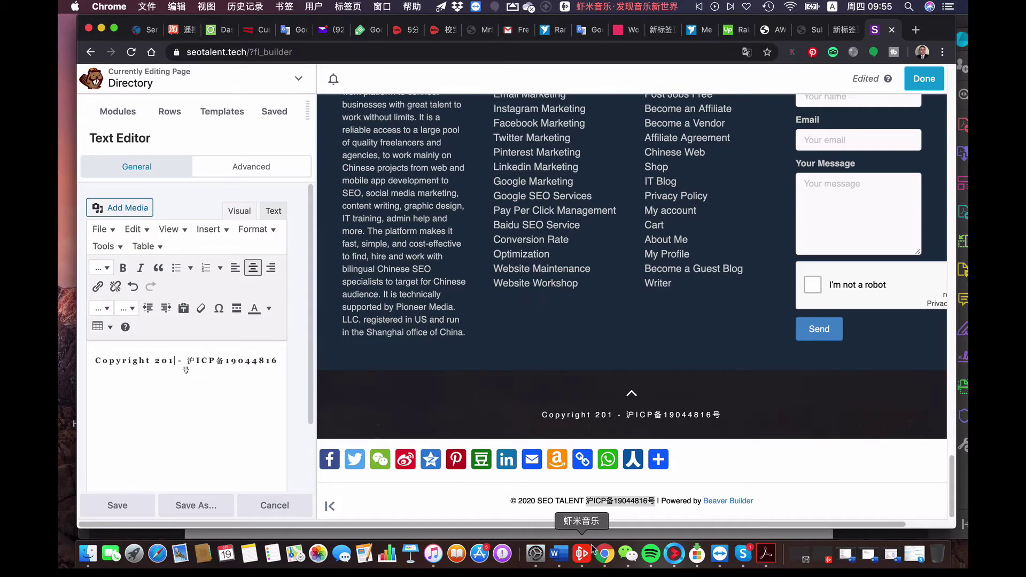
key(BackSpace)
text(20)
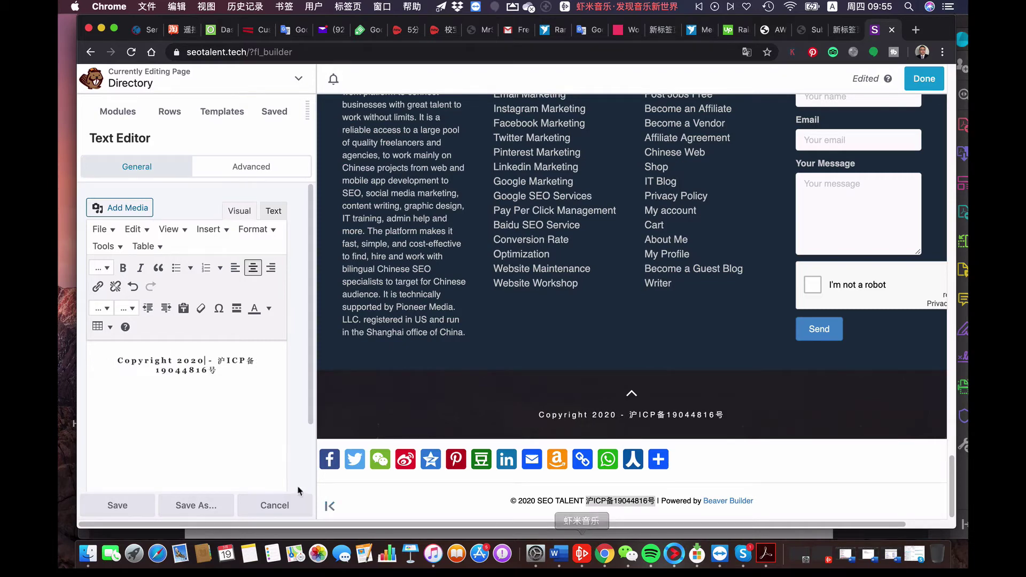
click(106, 507)
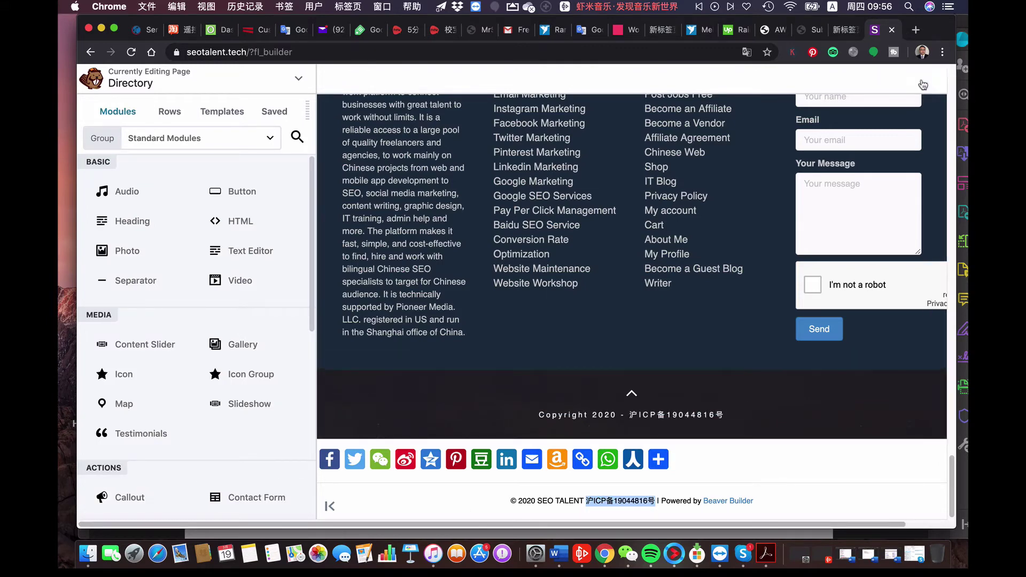
- Publish the Beaver Builder changes and view the live seotalent.tech homepage with its updated footer
click(922, 85)
click(856, 80)
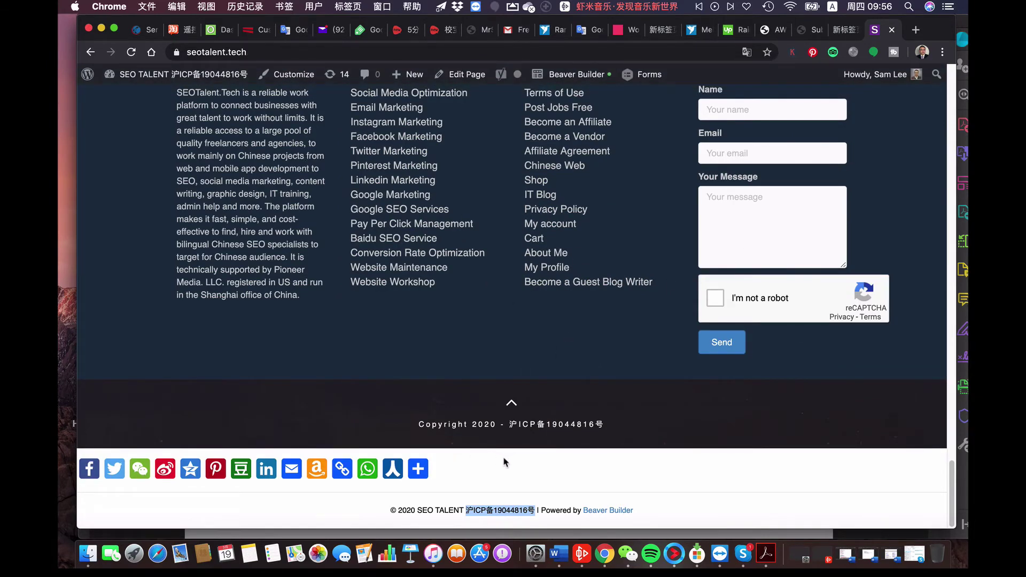
click(570, 480)
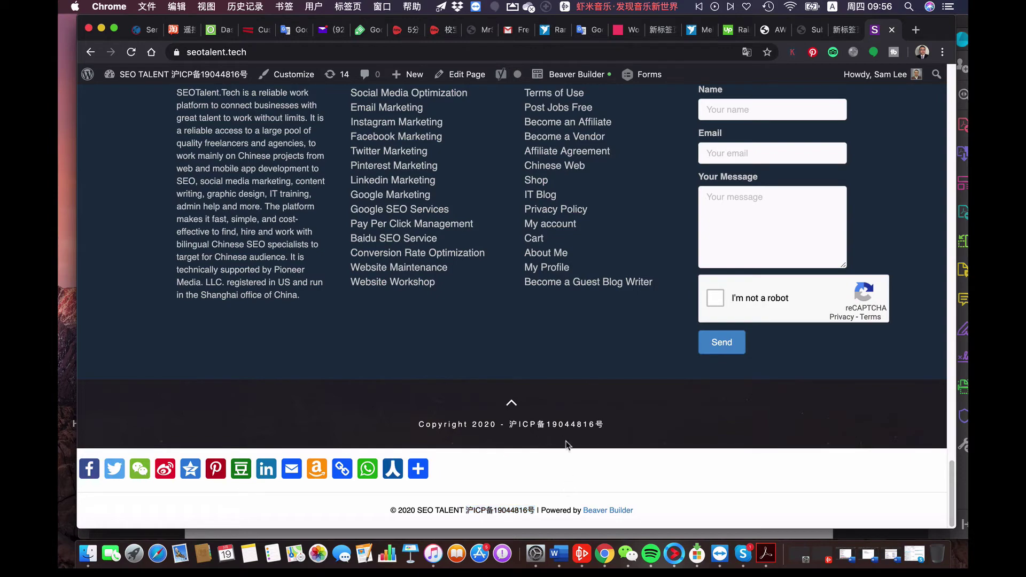
scroll(626, 352, up, 5)
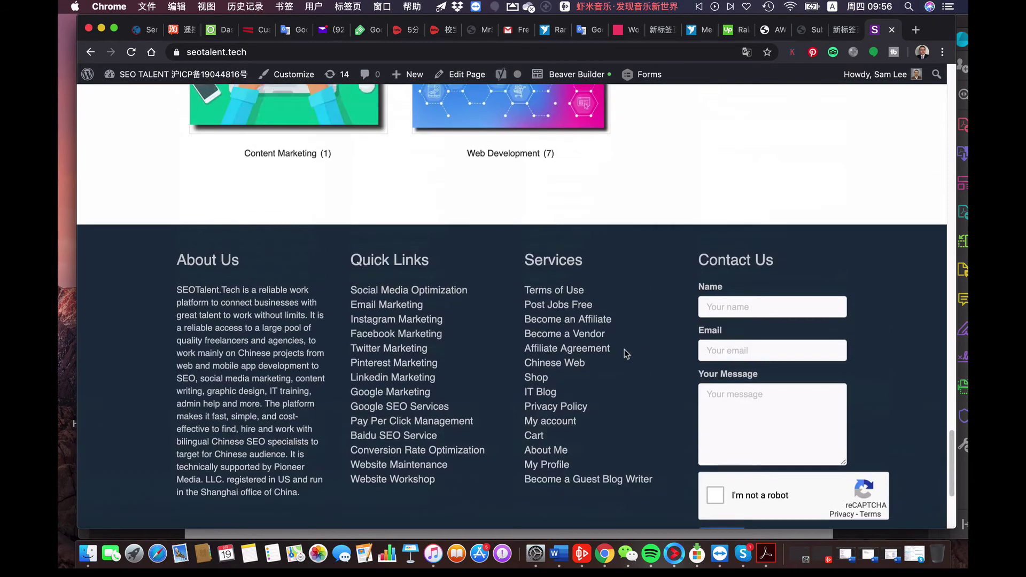
scroll(625, 350, up, 20)
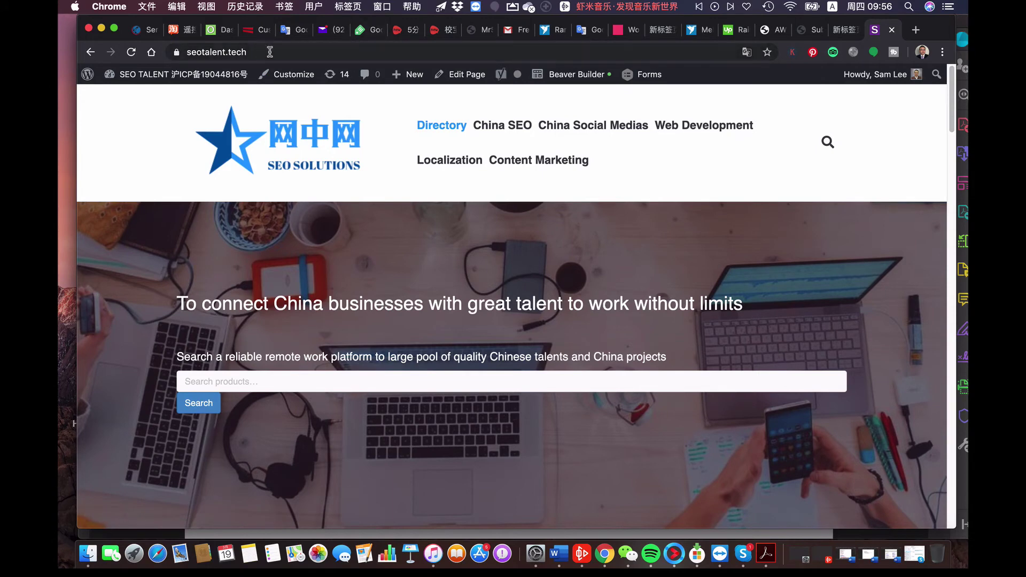
- Switch to the chinesesources.org admin and browse that site's live front page
click(219, 32)
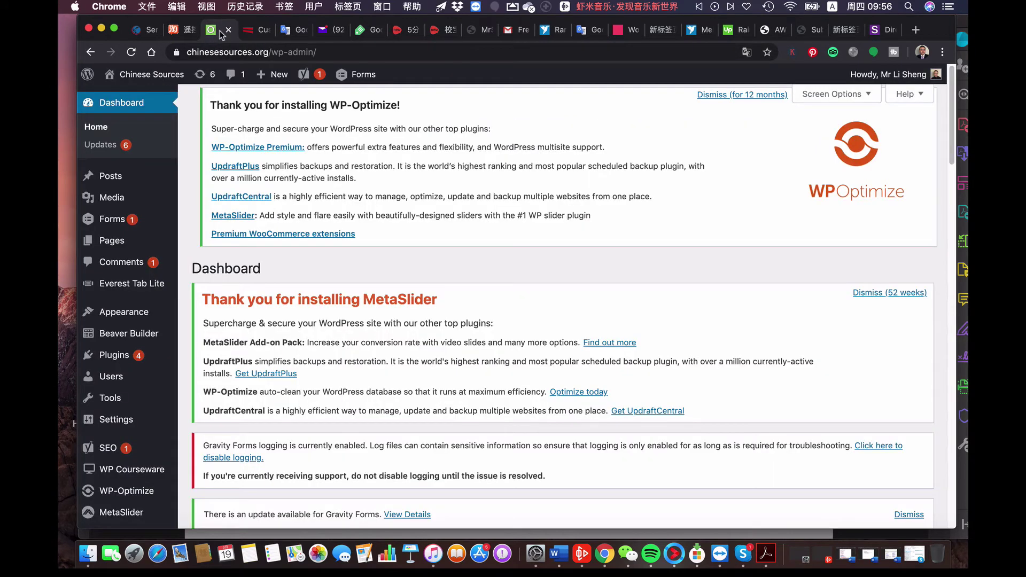
mouse_move(155, 88)
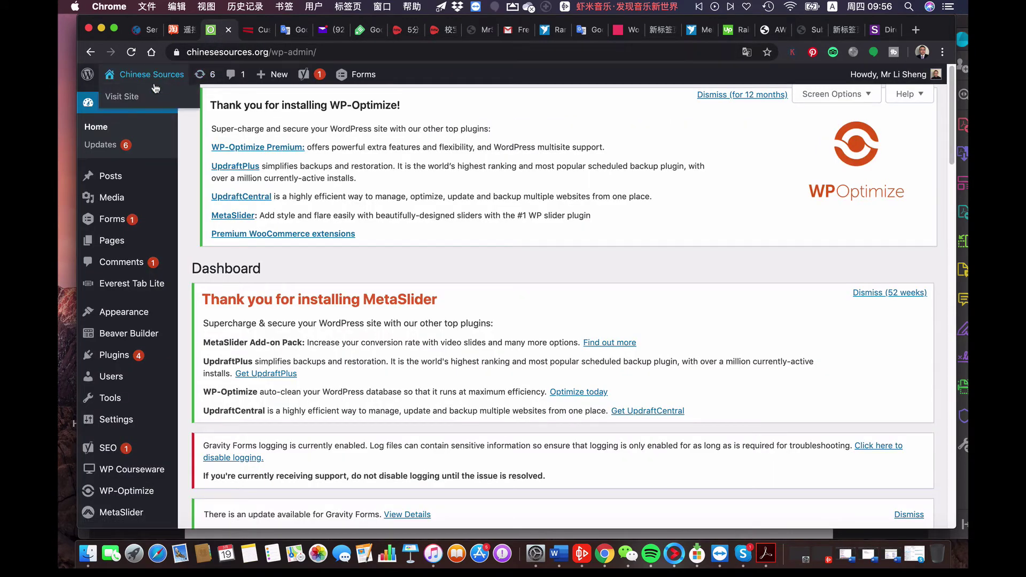
click(113, 97)
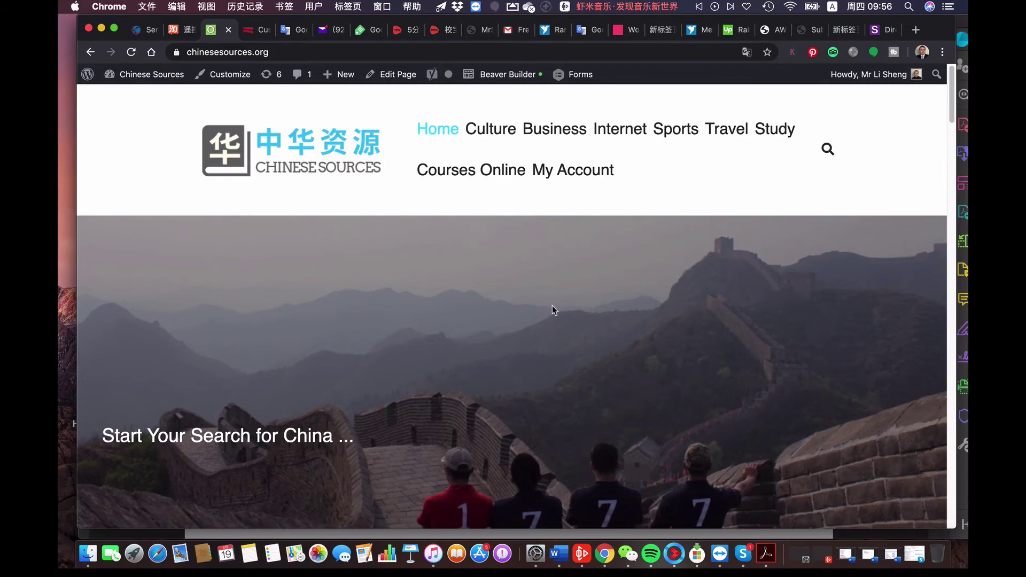
scroll(554, 310, down, 3)
scroll(553, 310, down, 10)
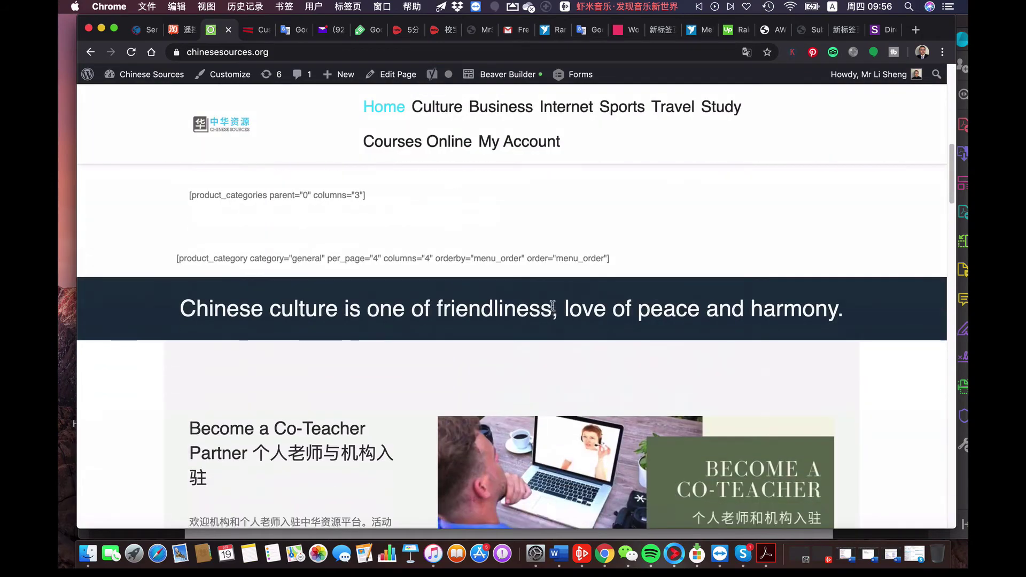
scroll(553, 306, up, 4)
scroll(552, 306, down, 2)
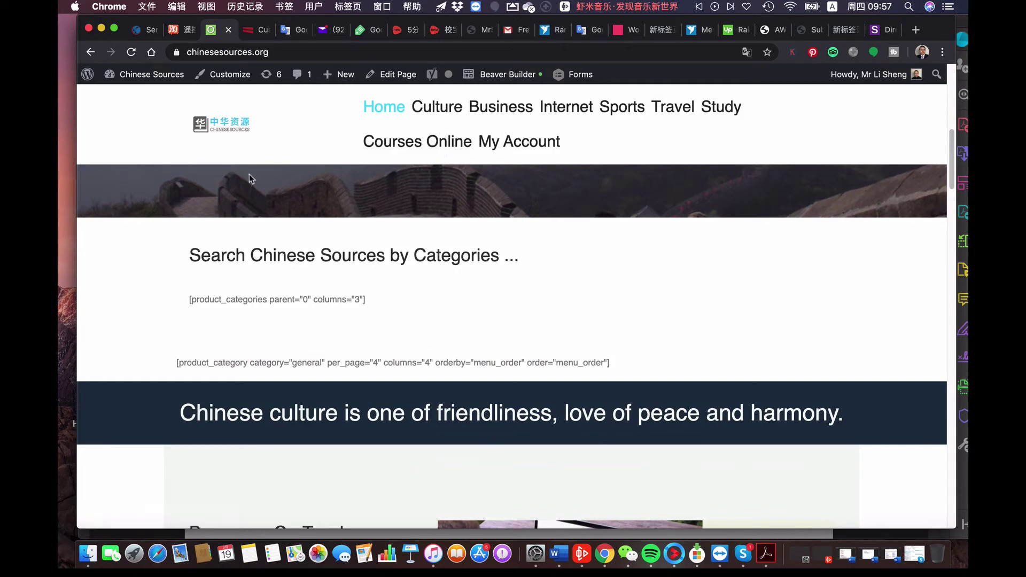
- Return to the chinesesources.org Dashboard showing the MetaSlider and Gravity Forms notices
mouse_move(144, 74)
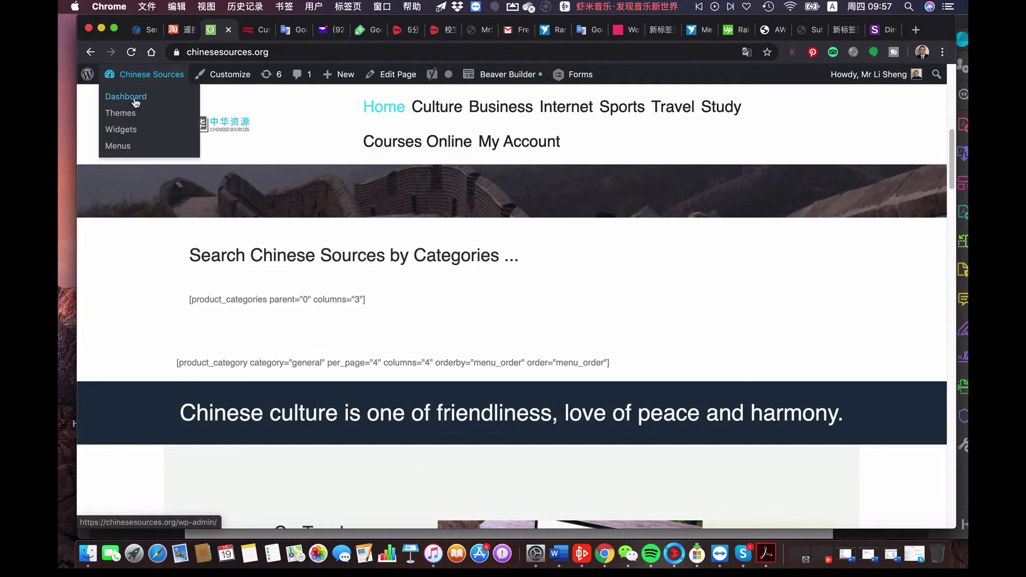
click(136, 97)
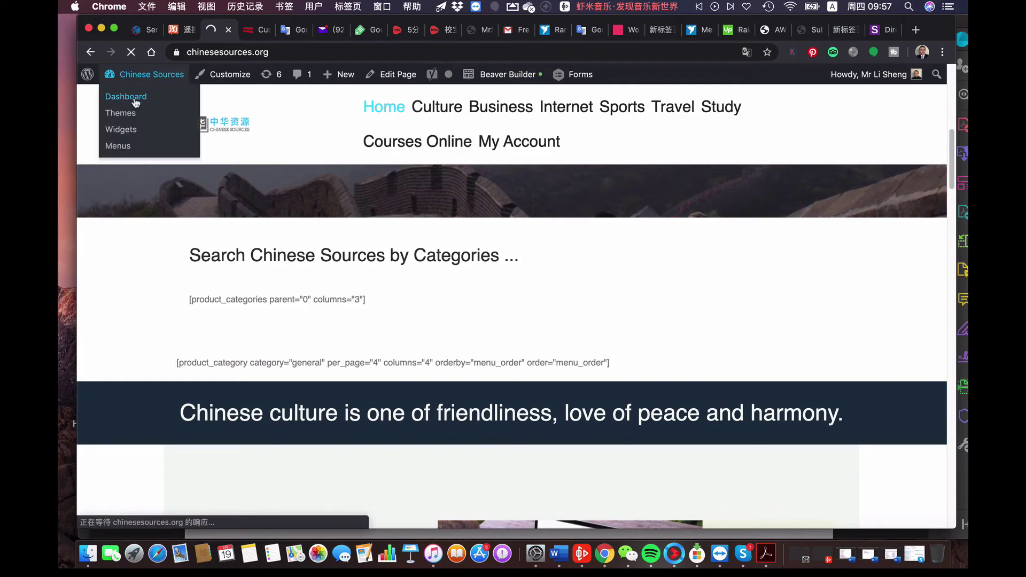
scroll(213, 416, down, 1)
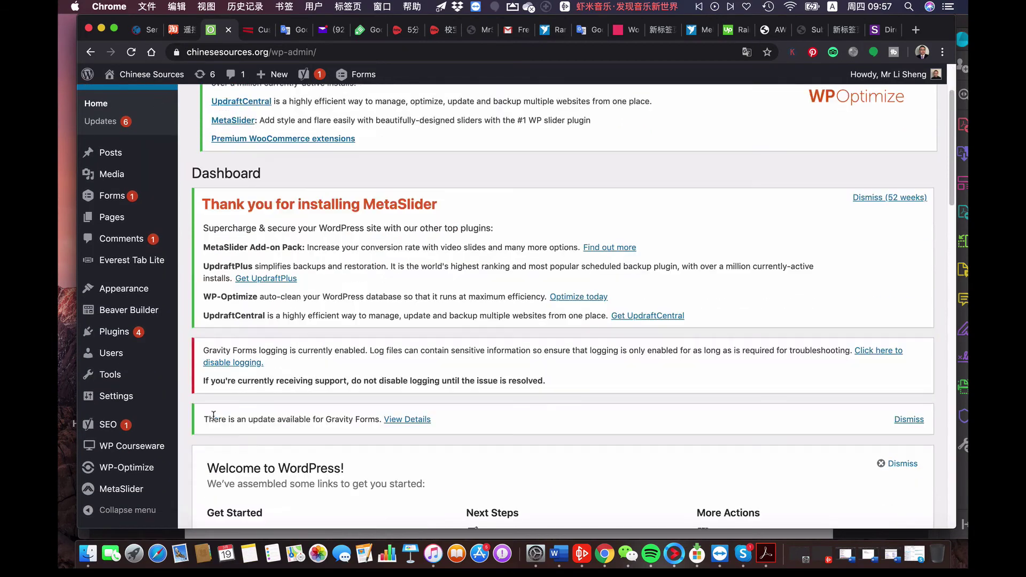
- Scroll through the full Installed Plugins list on chinesesources.org
mouse_move(134, 338)
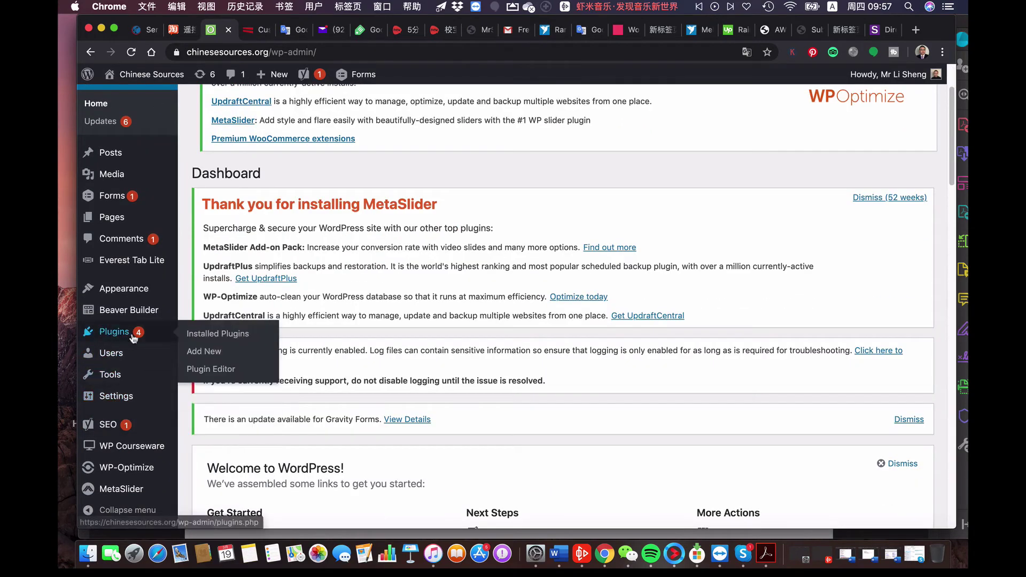
click(210, 335)
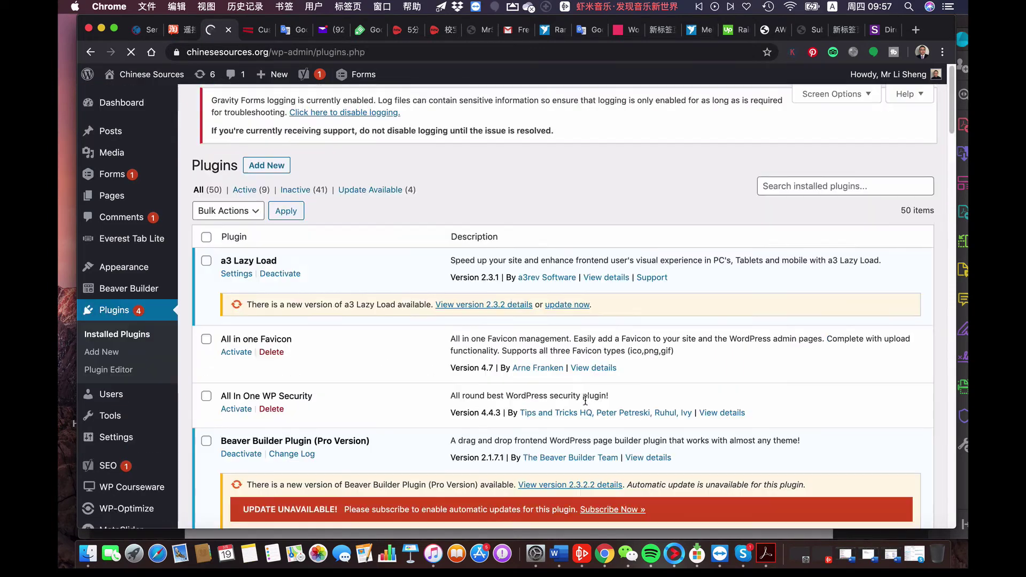
scroll(585, 401, down, 1)
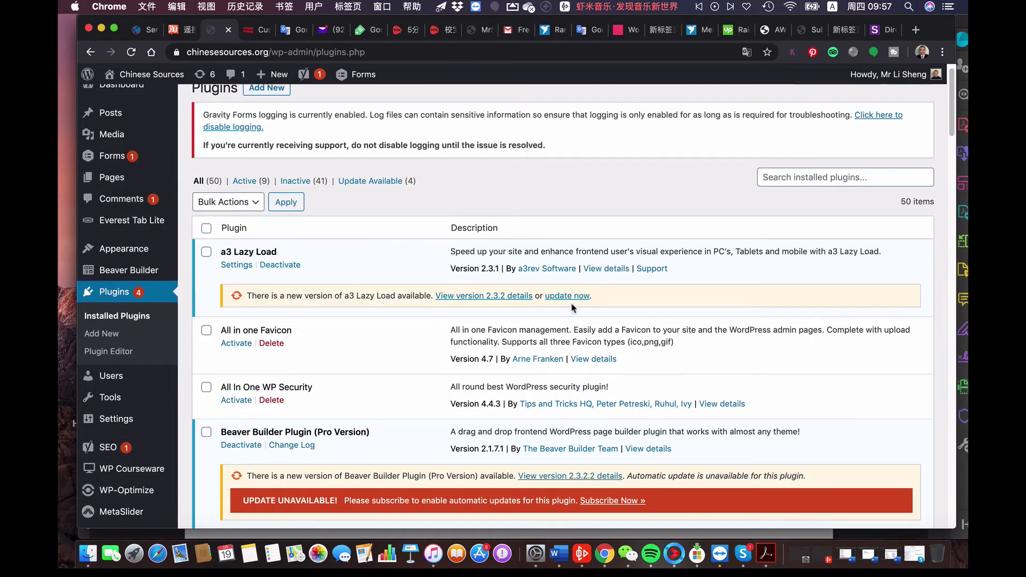
scroll(572, 307, down, 1)
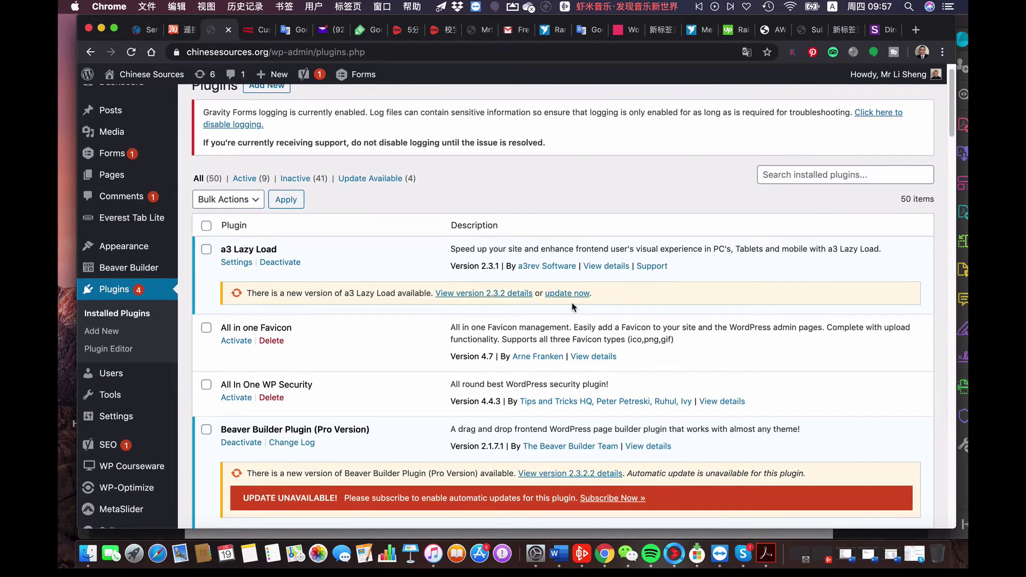
scroll(572, 306, down, 1)
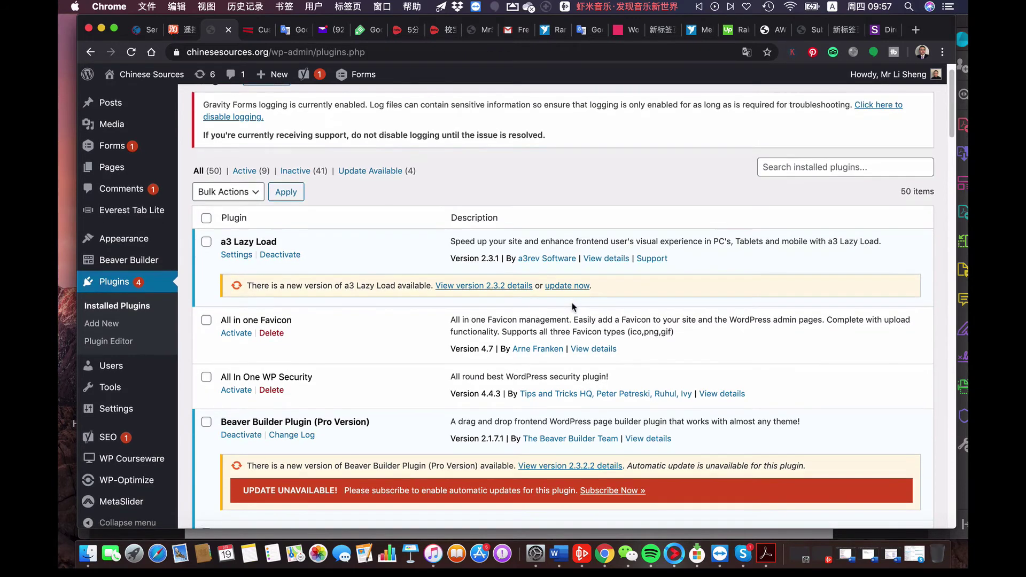
scroll(572, 307, down, 2)
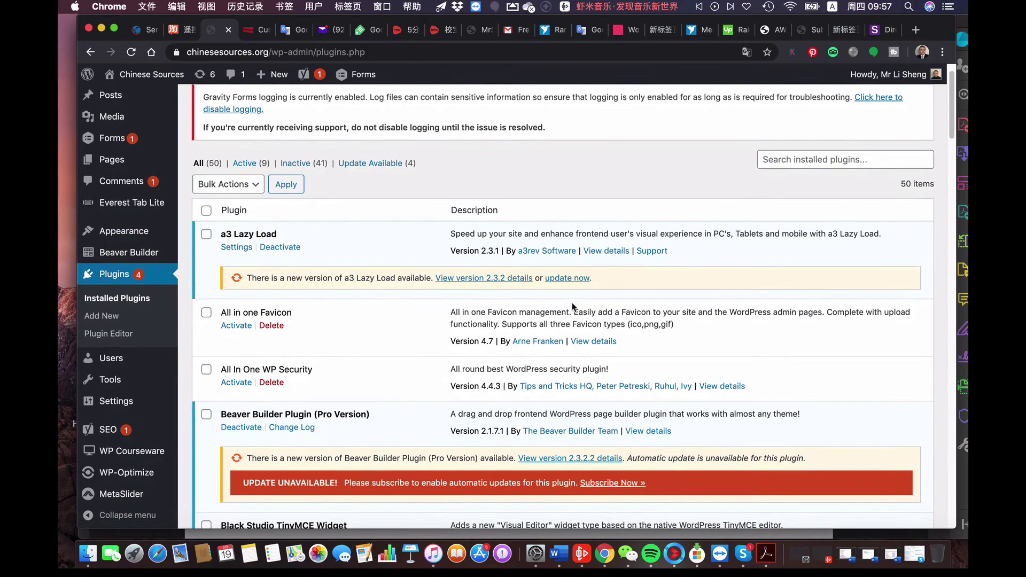
scroll(572, 307, down, 1)
scroll(572, 303, down, 1)
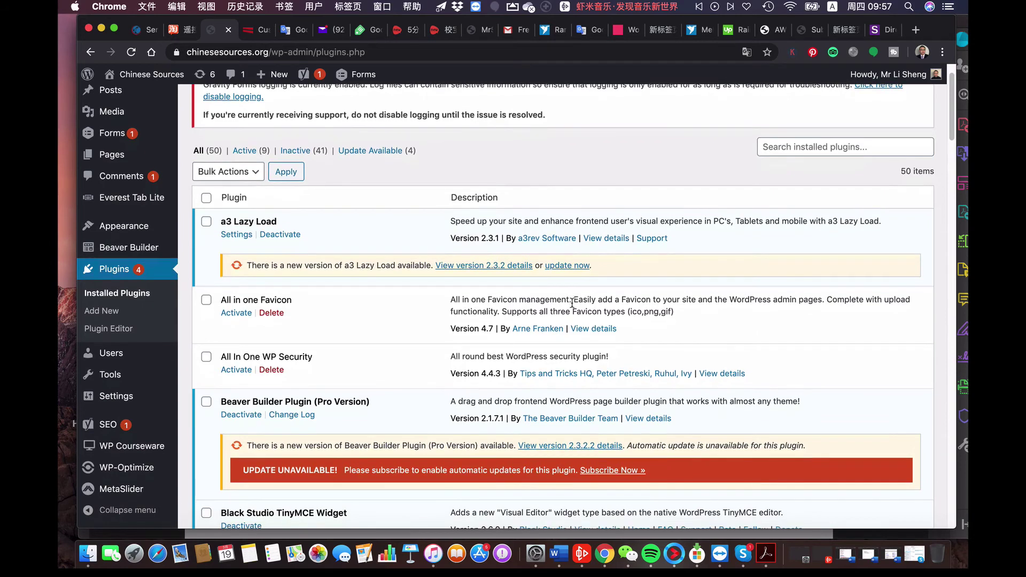
scroll(572, 303, down, 5)
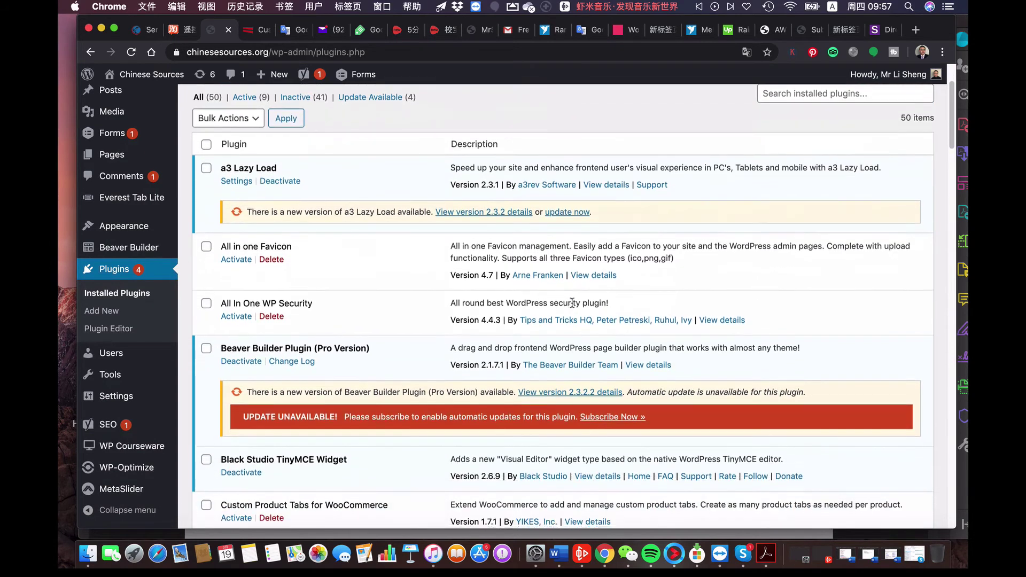
scroll(572, 303, down, 6)
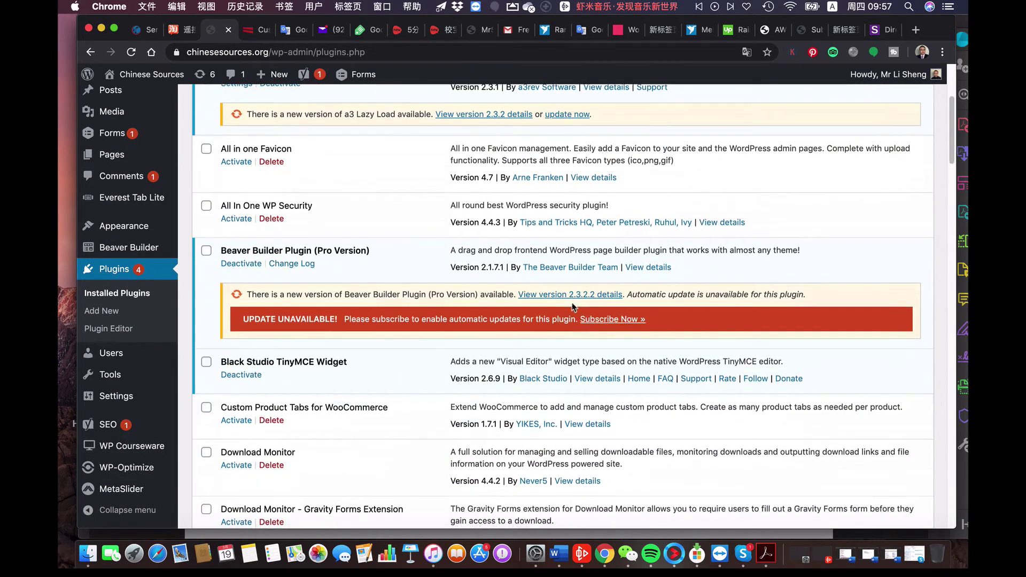
scroll(572, 307, down, 1)
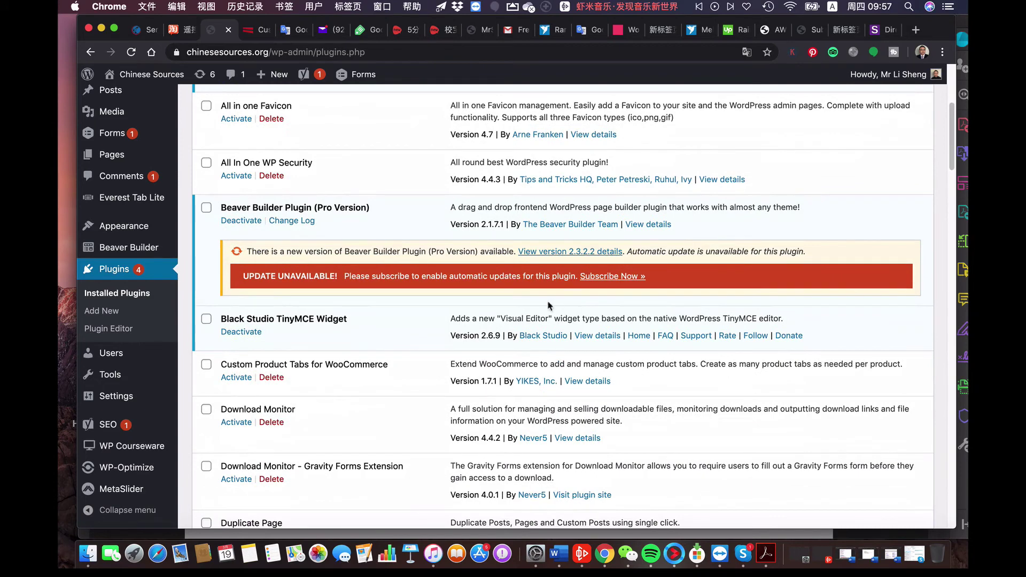
scroll(561, 307, down, 5)
scroll(550, 306, down, 5)
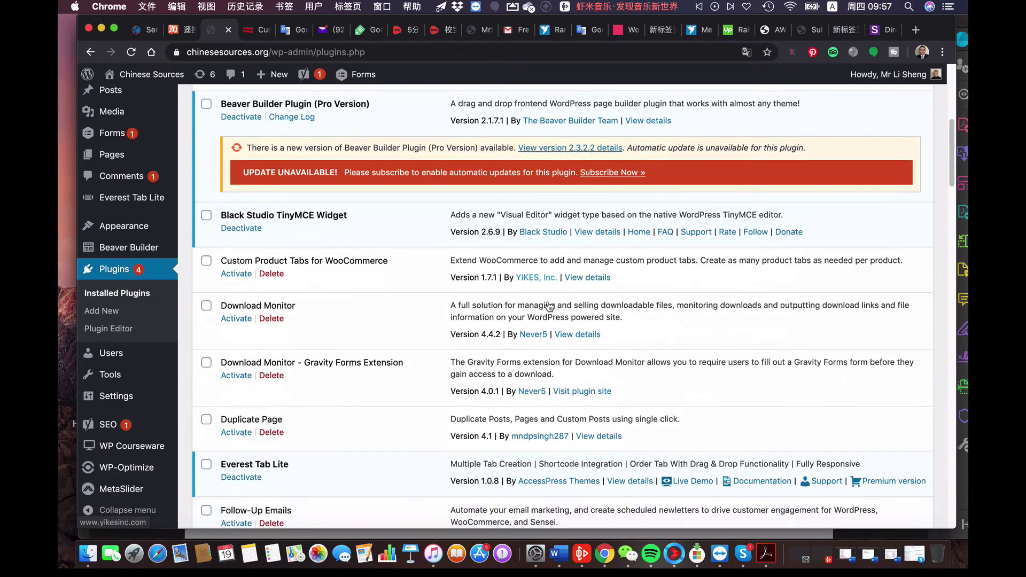
scroll(549, 306, down, 1)
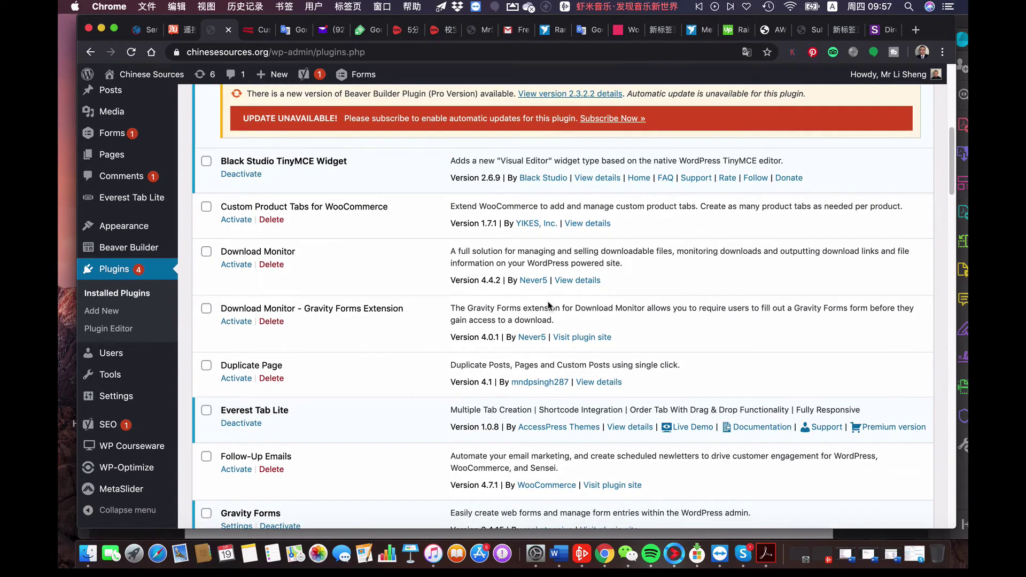
scroll(549, 306, down, 20)
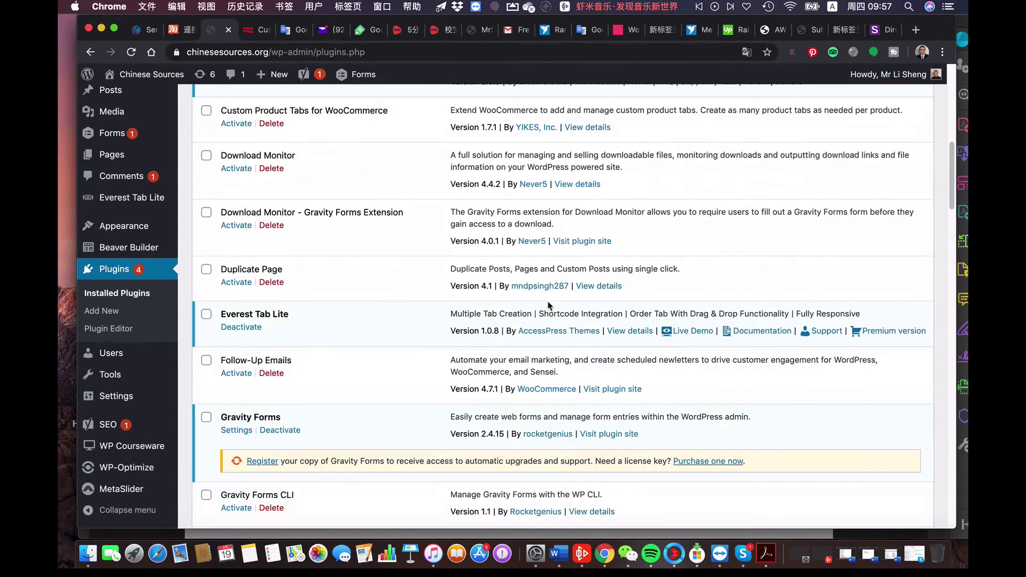
scroll(549, 305, down, 20)
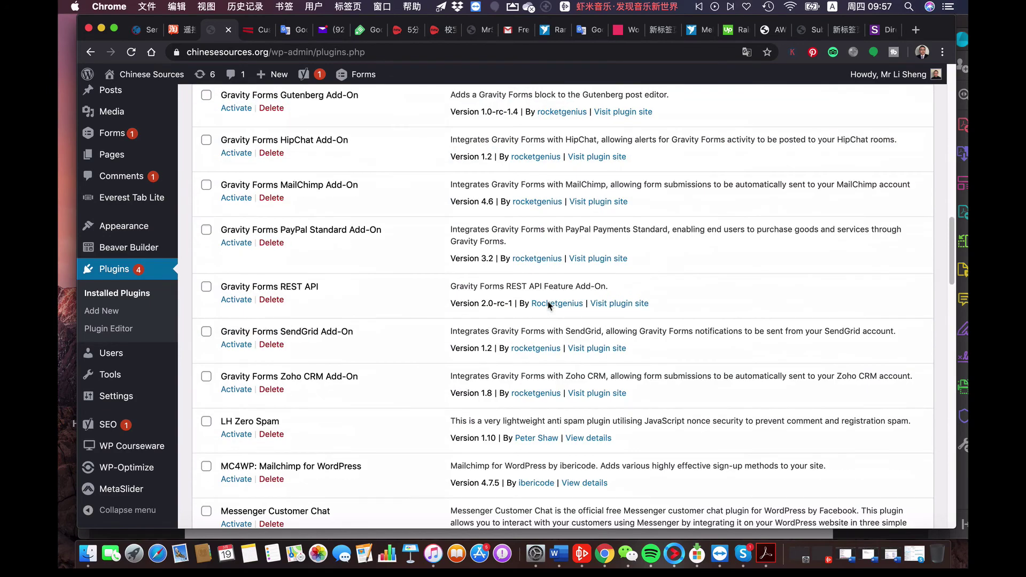
scroll(548, 303, down, 8)
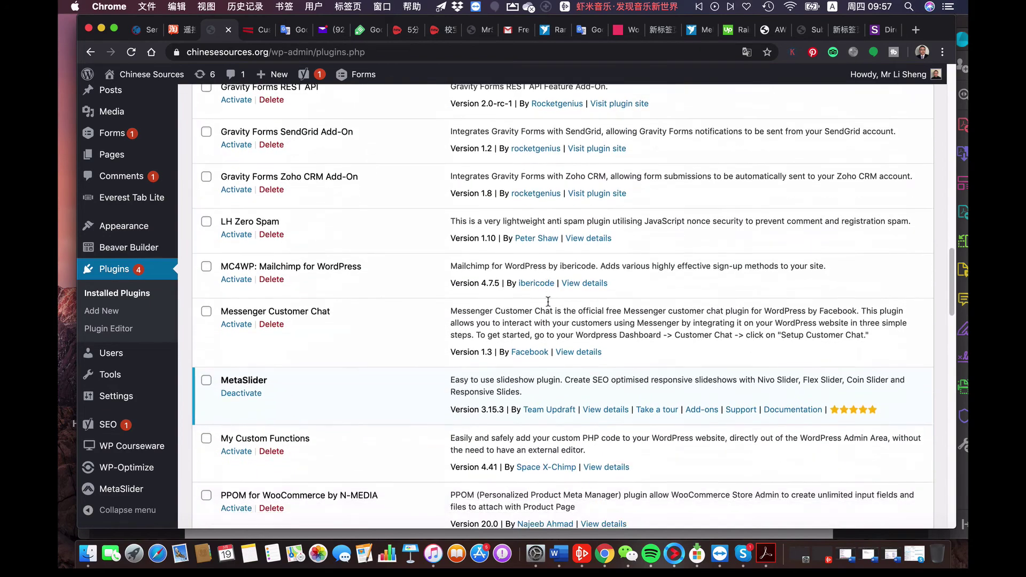
scroll(548, 302, down, 10)
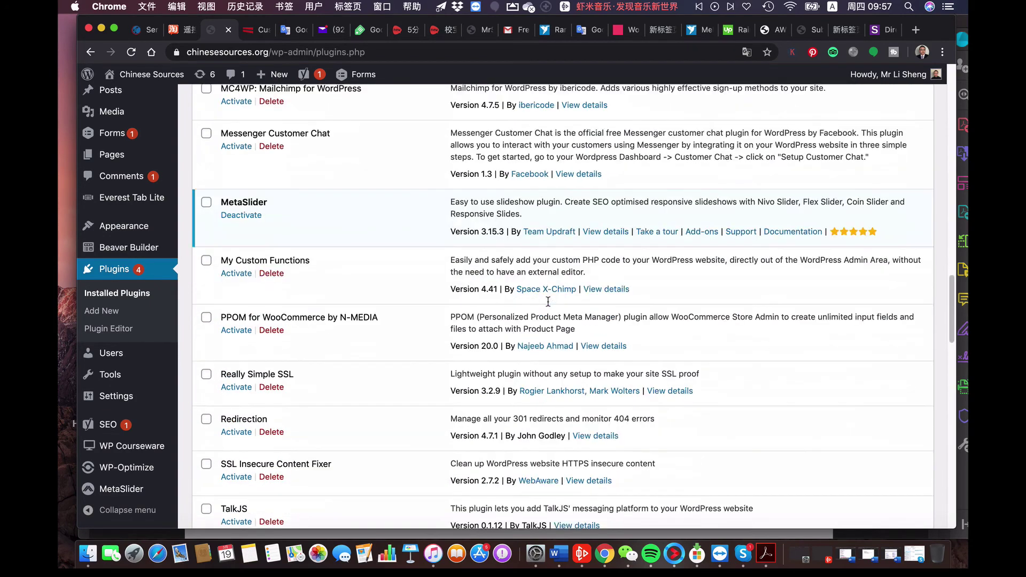
scroll(548, 305, down, 4)
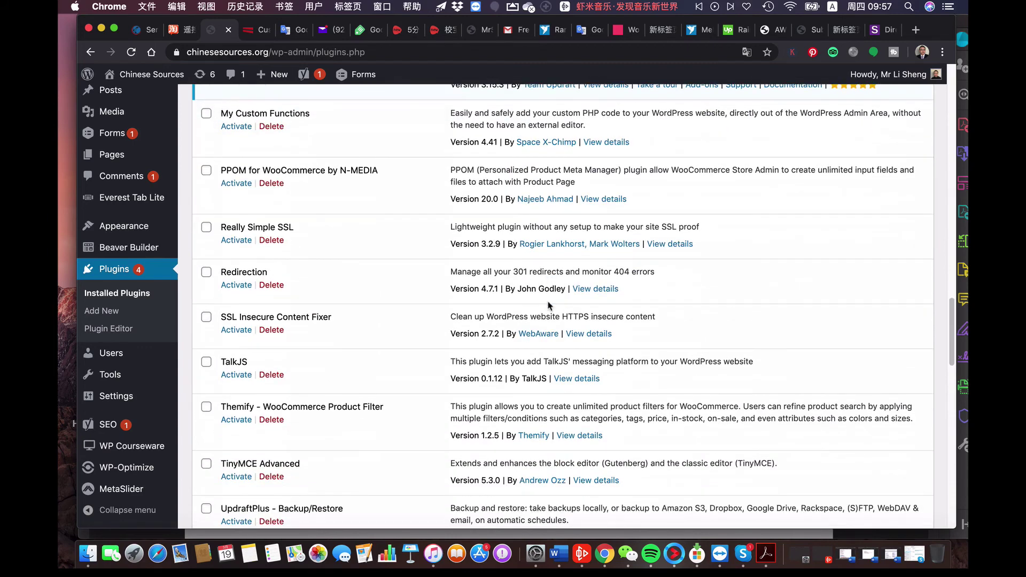
scroll(323, 439, down, 8)
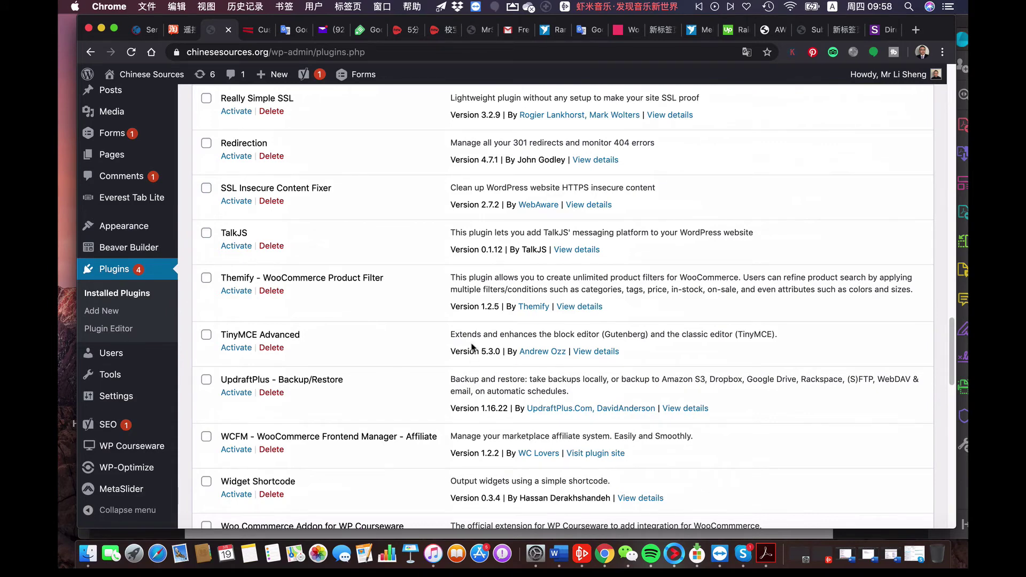
- Show the maintenance-service PDF in Acrobat at its SEO Work Sheet Example page (page 8)
mouse_move(142, 107)
mouse_move(147, 78)
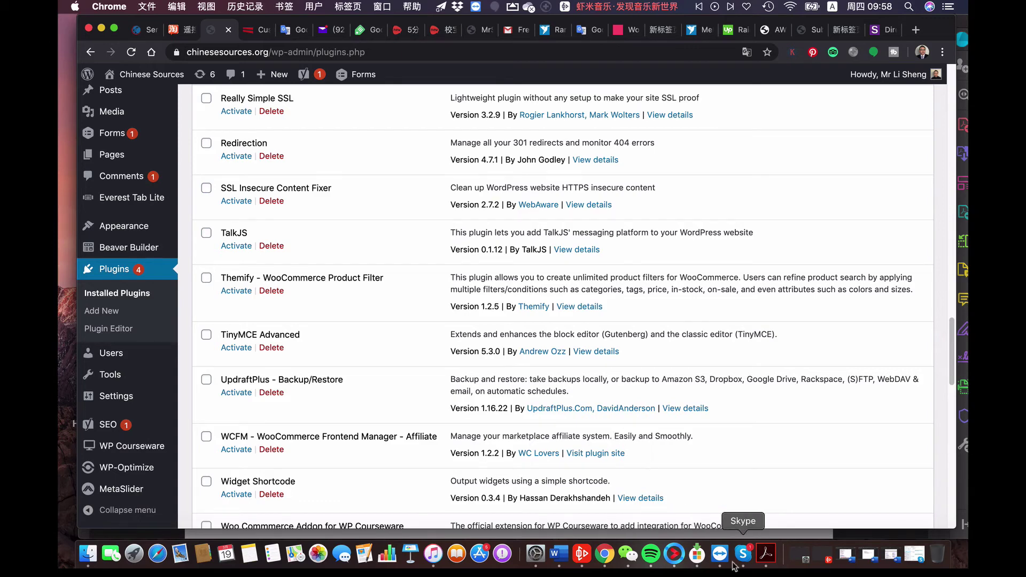
click(764, 554)
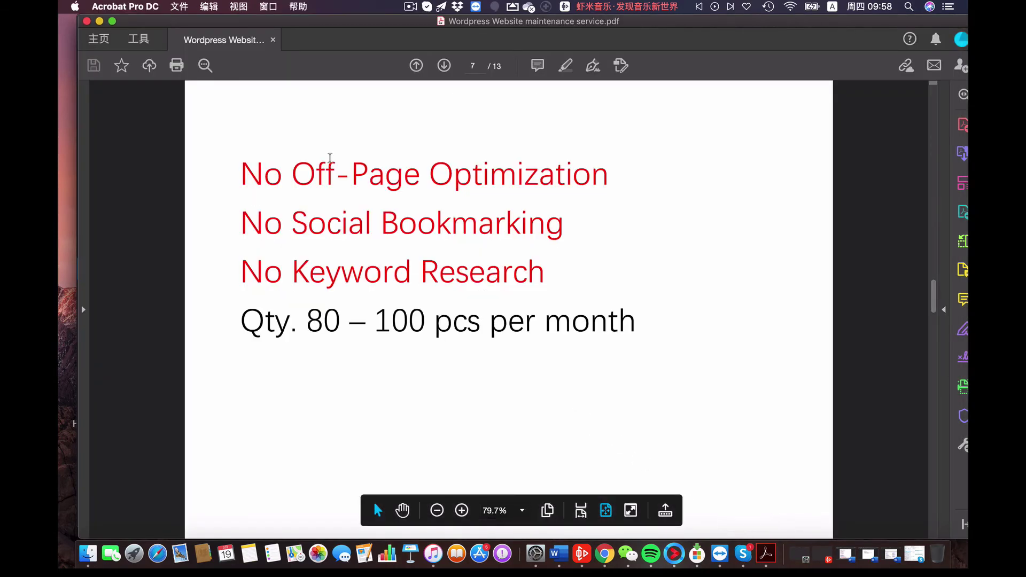
click(443, 66)
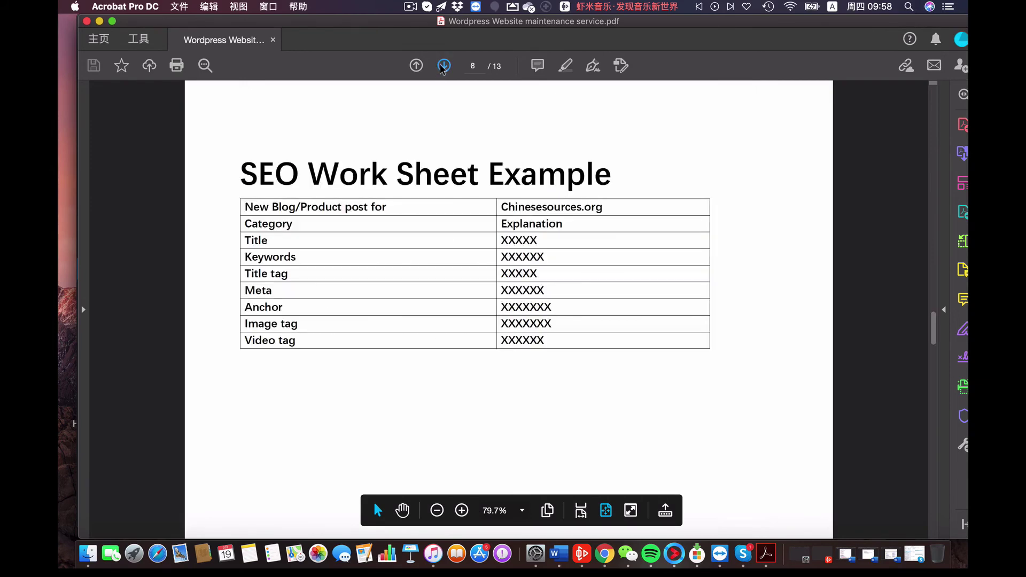